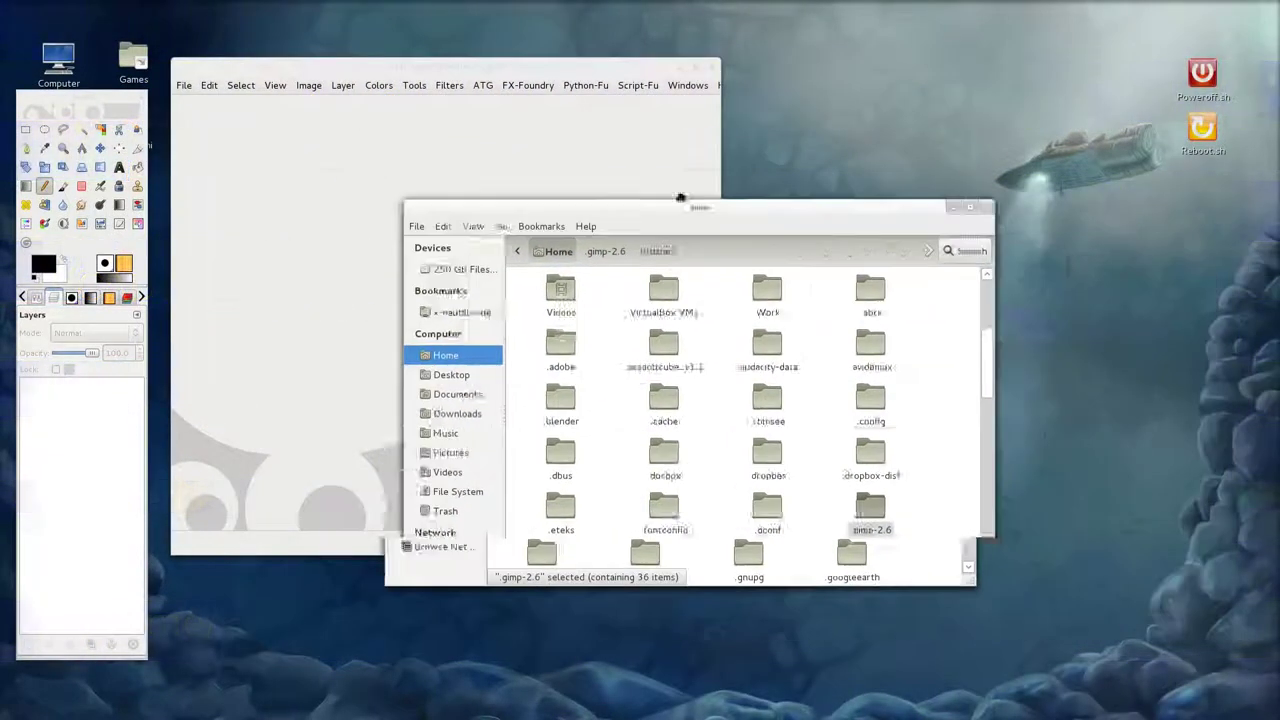
Check the .abr brush files in Nautilus's .gimp-2.6/brushes folder, then close the window.
left_click_drag(988, 247, 629, 181)
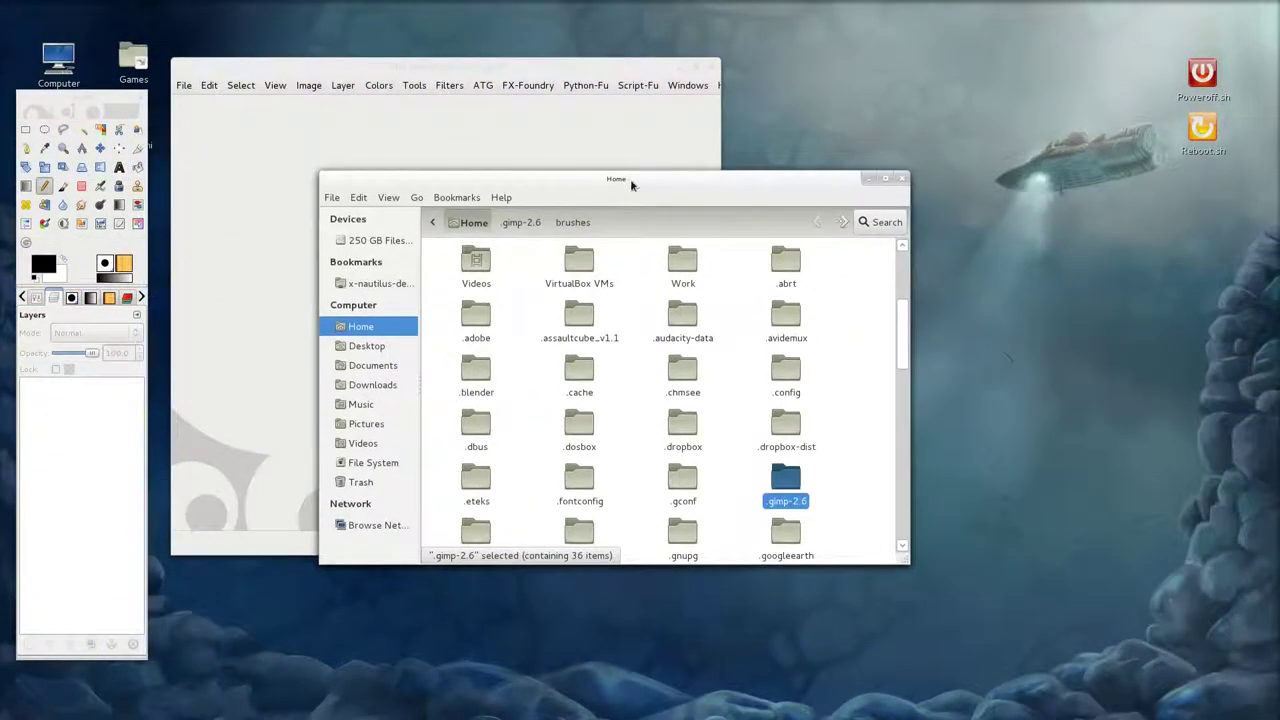
double_click(786, 480)
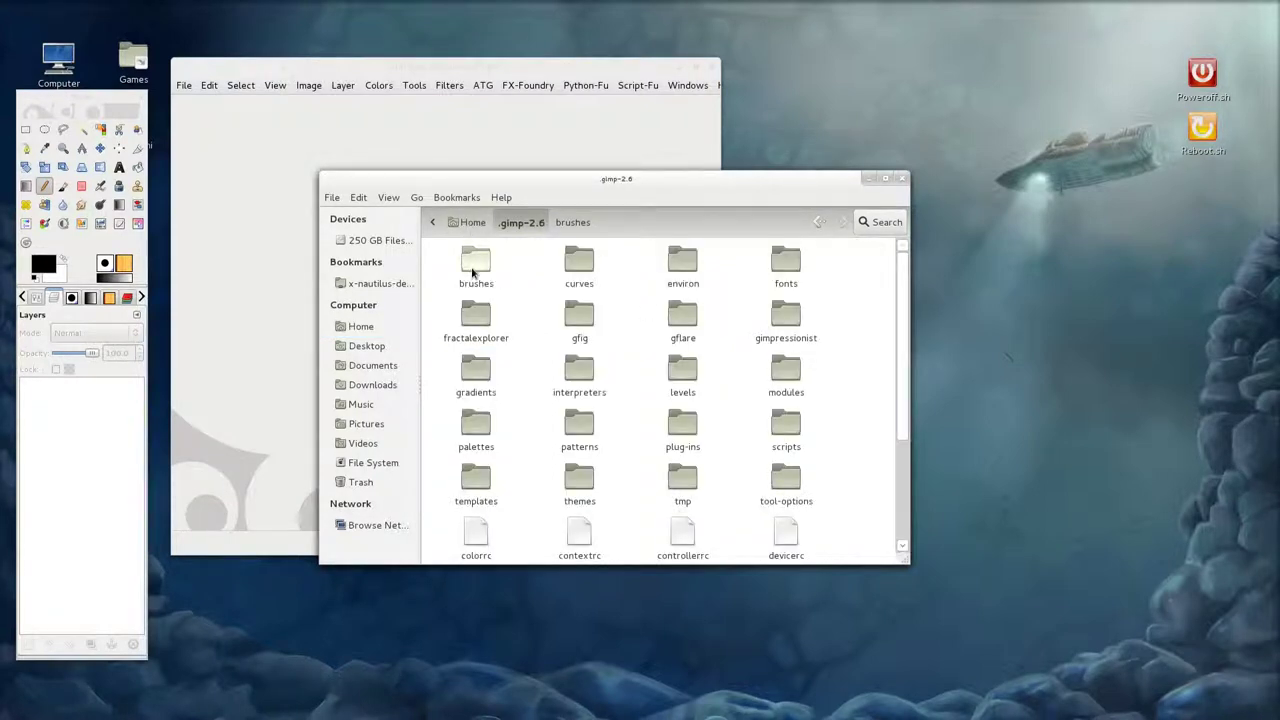
double_click(474, 266)
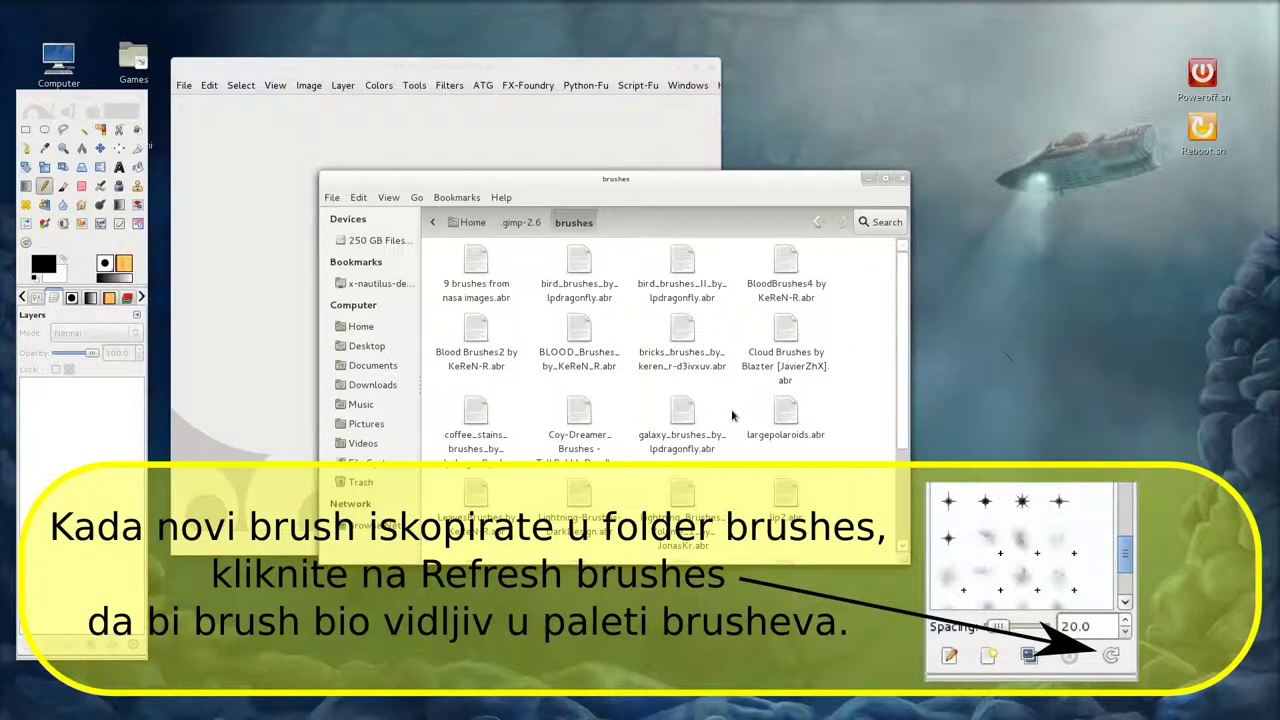
left_click(901, 183)
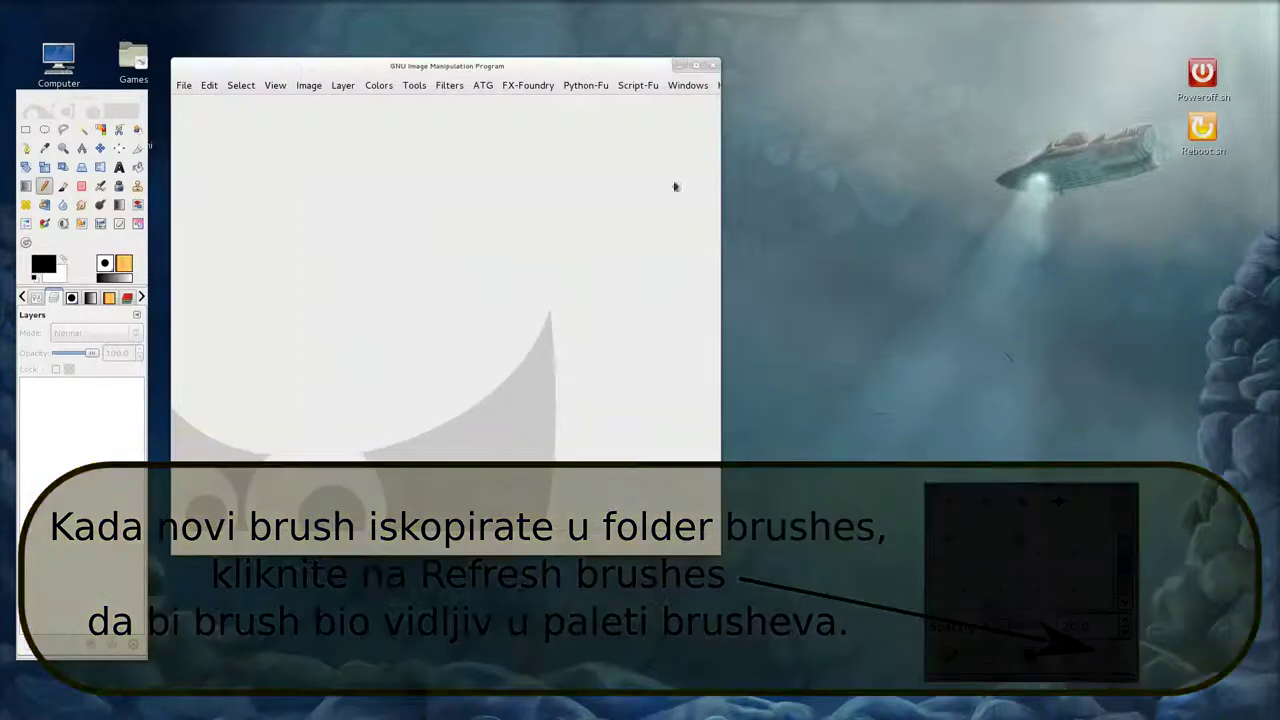
Create a new blank image from the 1024x768 template.
left_click_drag(431, 68, 461, 77)
left_click(214, 94)
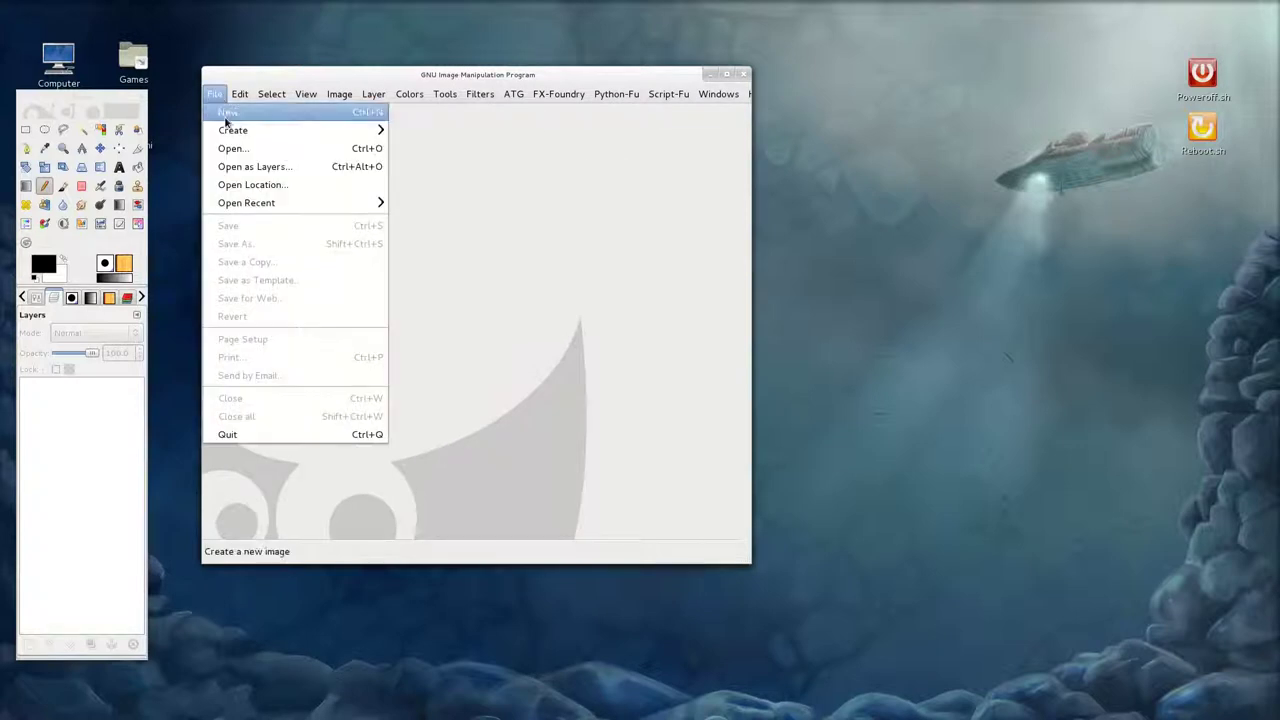
left_click(230, 123)
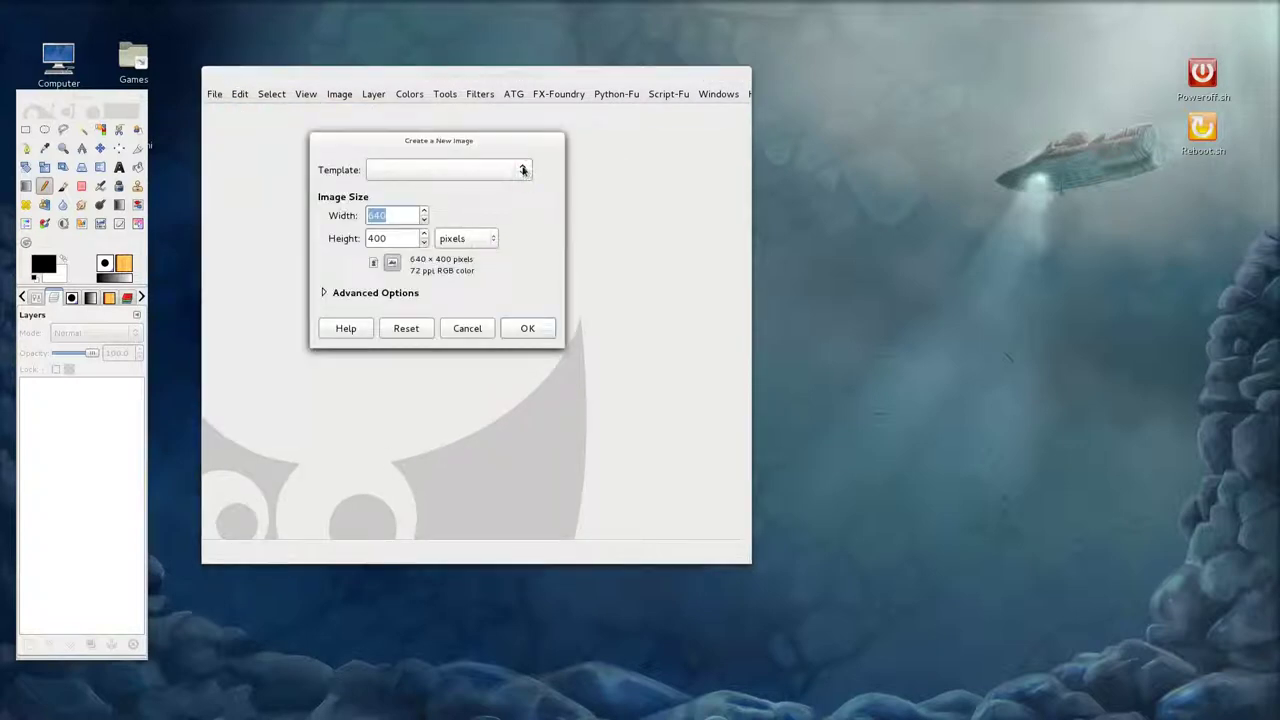
left_click(520, 170)
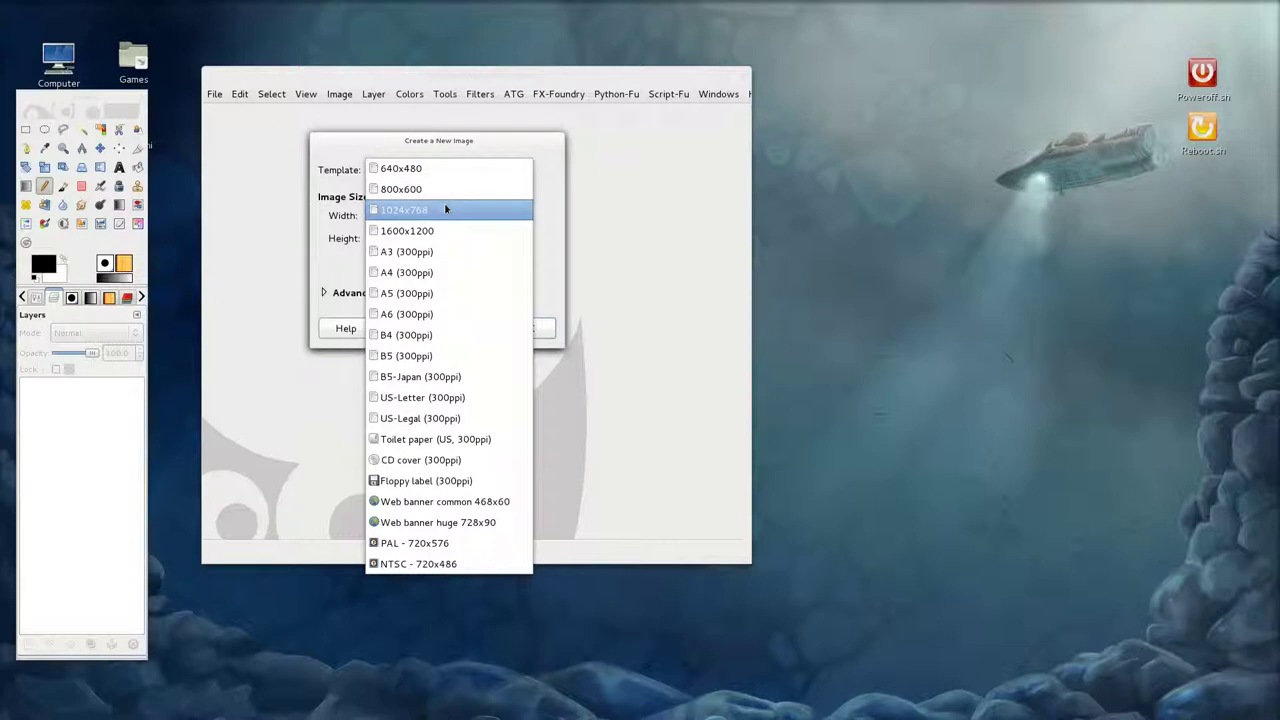
left_click(445, 207)
left_click(527, 328)
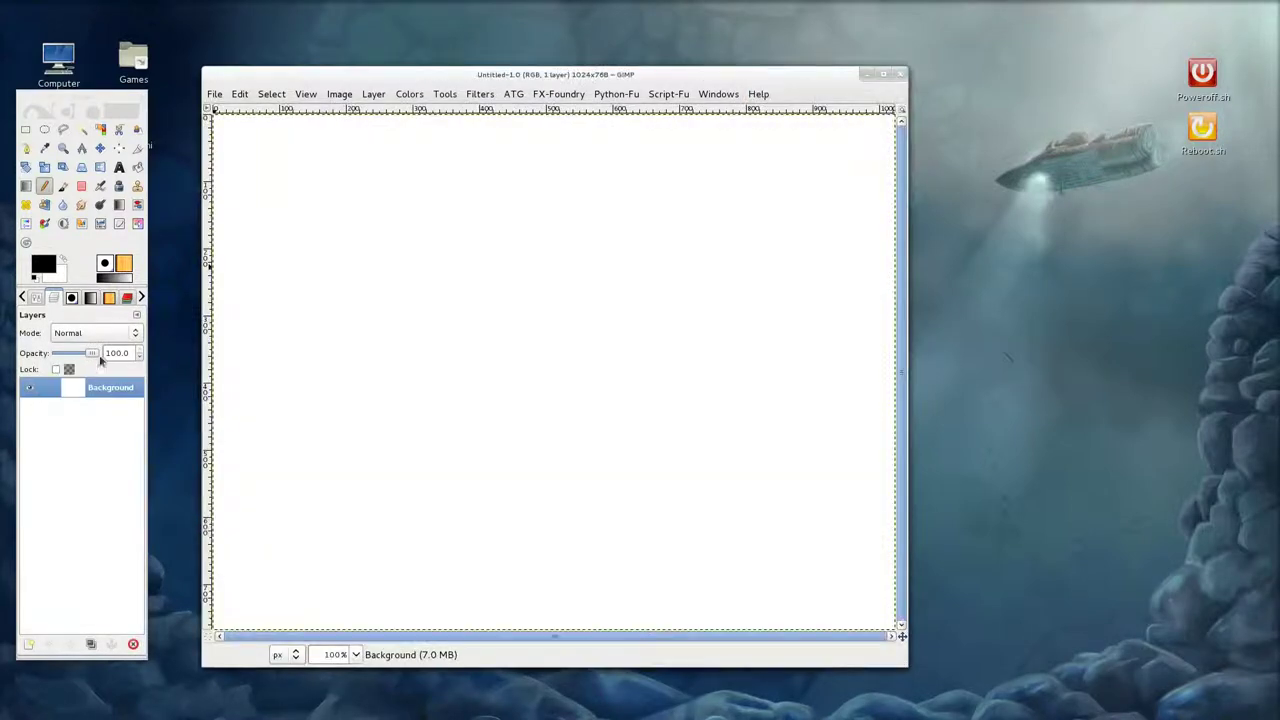
Set the foreground colour to cyan (03cbef) and drop it onto the canvas to fill it.
left_click(45, 268)
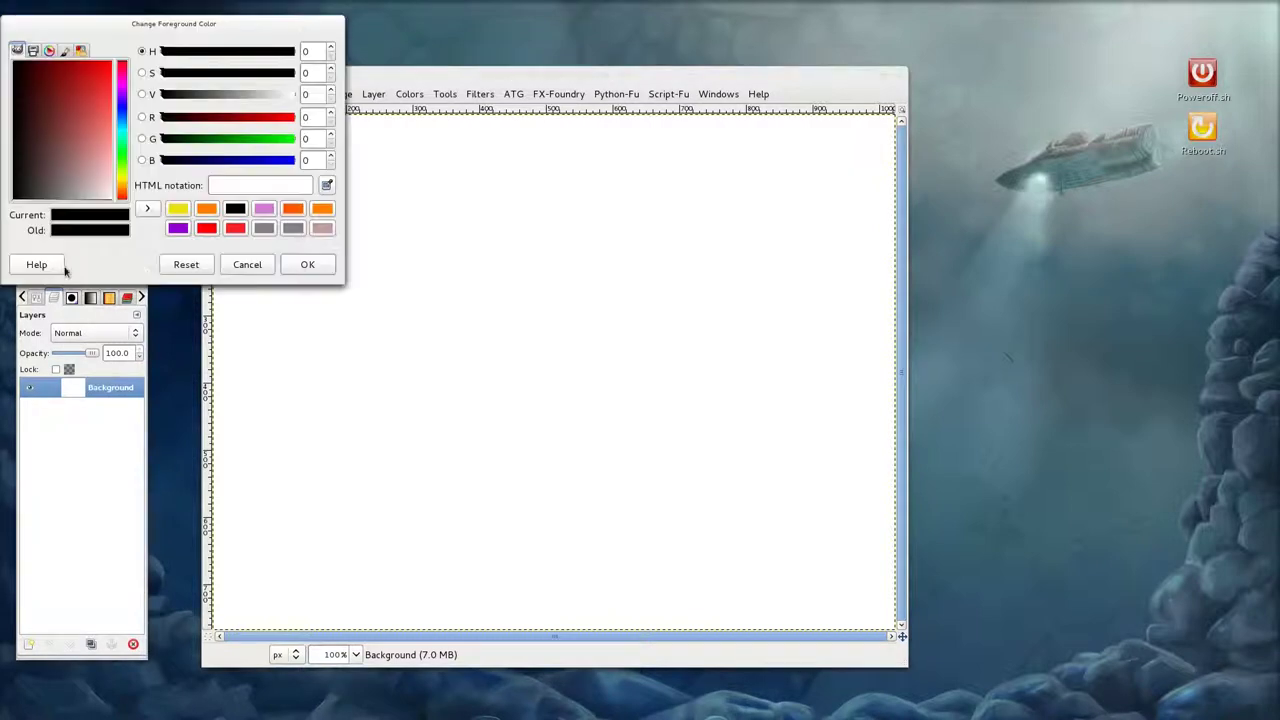
mouse_move(122, 89)
left_mouse_down()
mouse_move(122, 133)
mouse_move(148, 76)
left_mouse_up()
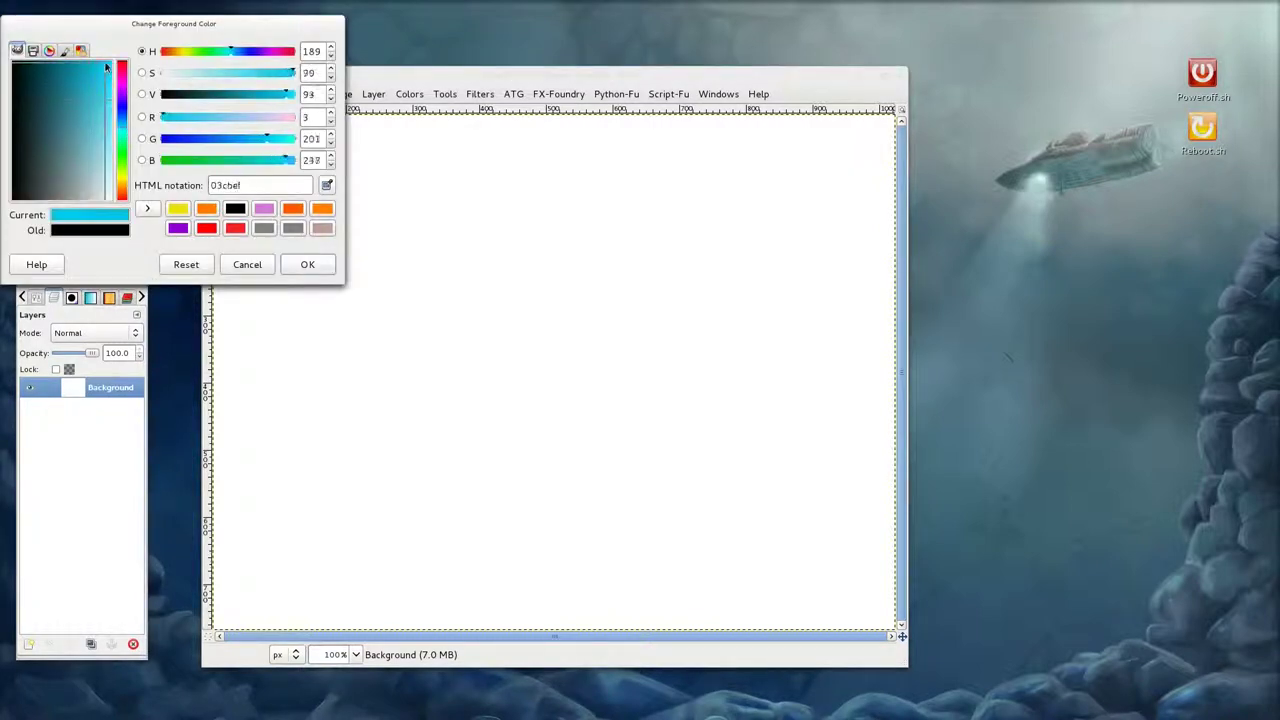
left_click(307, 264)
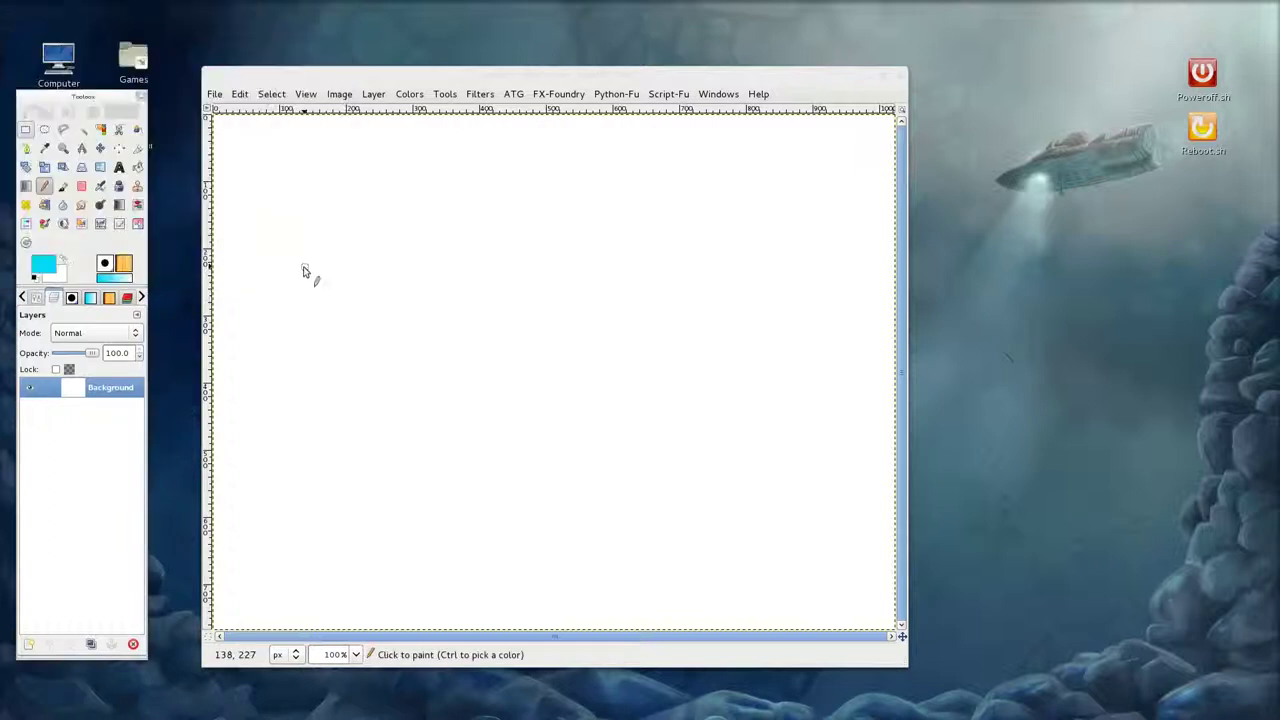
left_click_drag(51, 268, 588, 302)
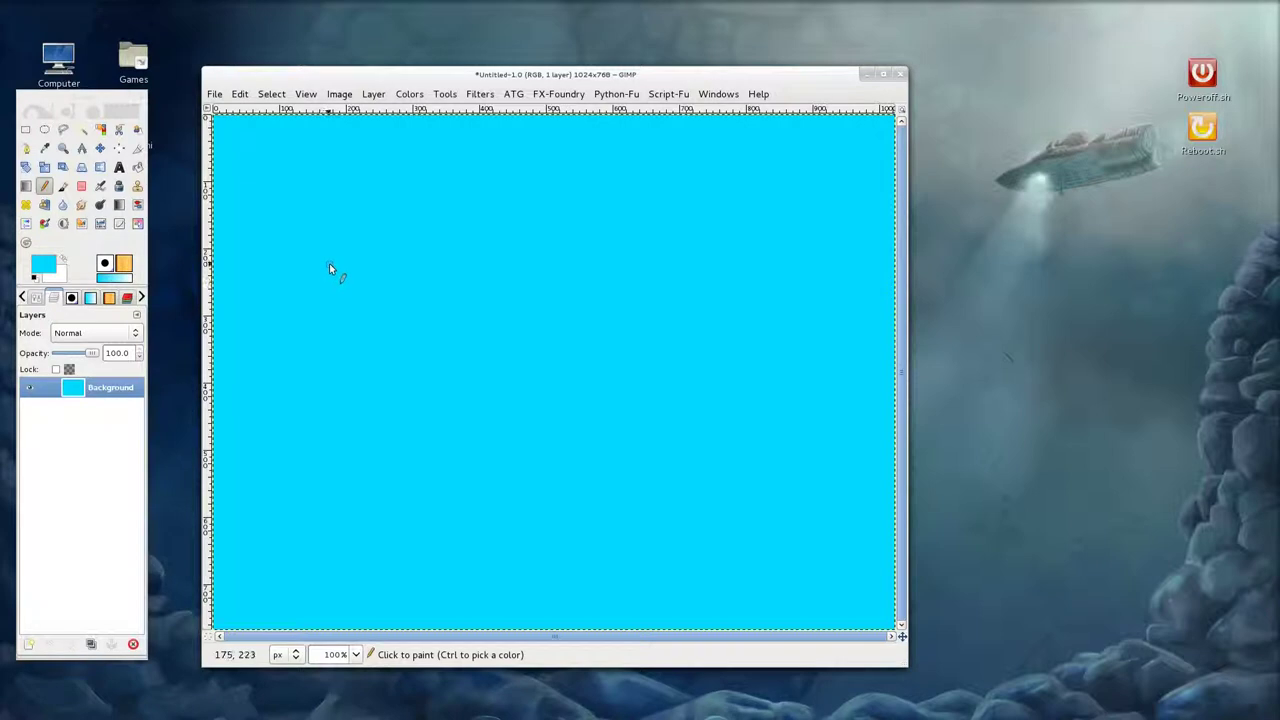
Select the Paintbrush and choose a brush from the Cloud Brushes by Blazter set.
left_click(64, 187)
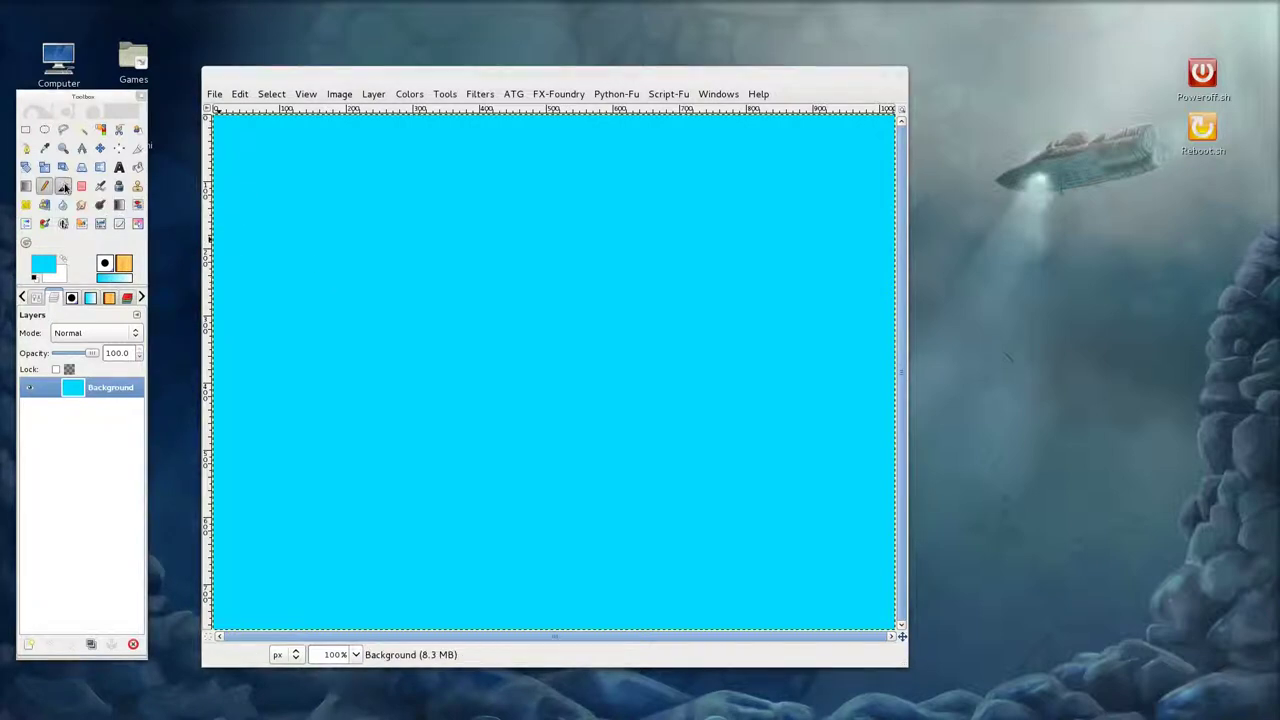
left_click(64, 187)
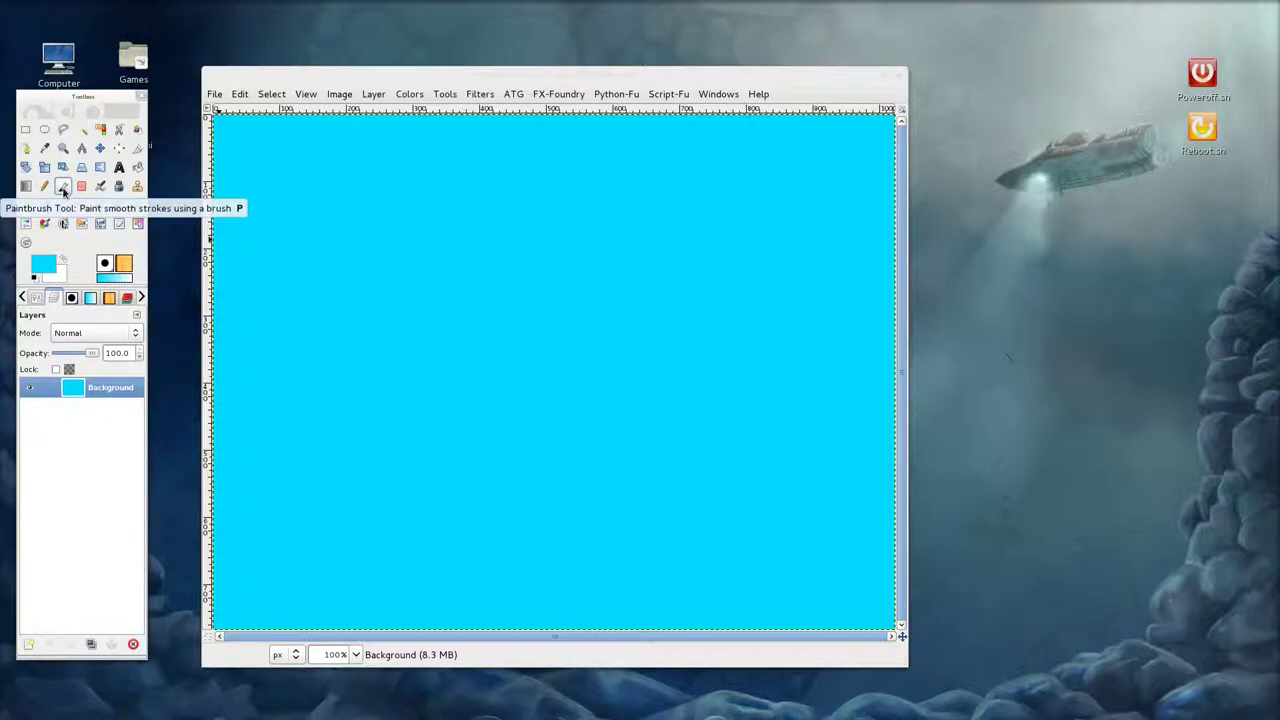
left_click(72, 298)
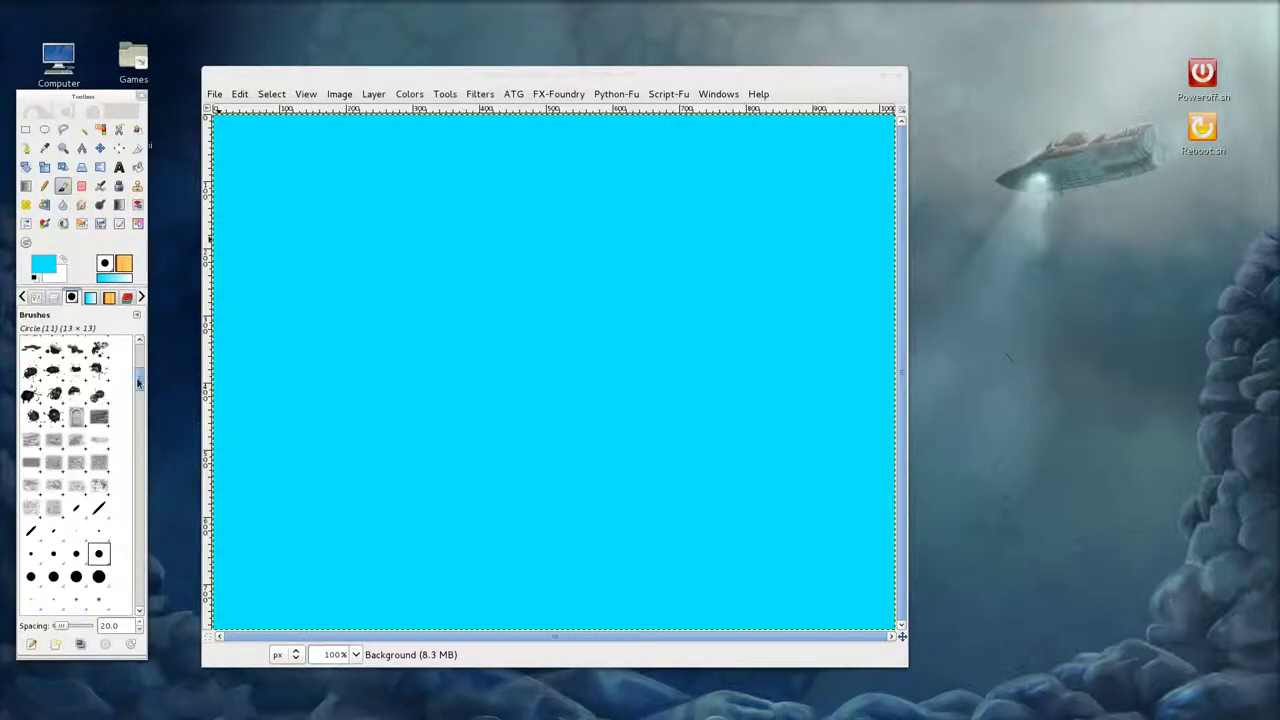
left_click_drag(138, 383, 137, 395)
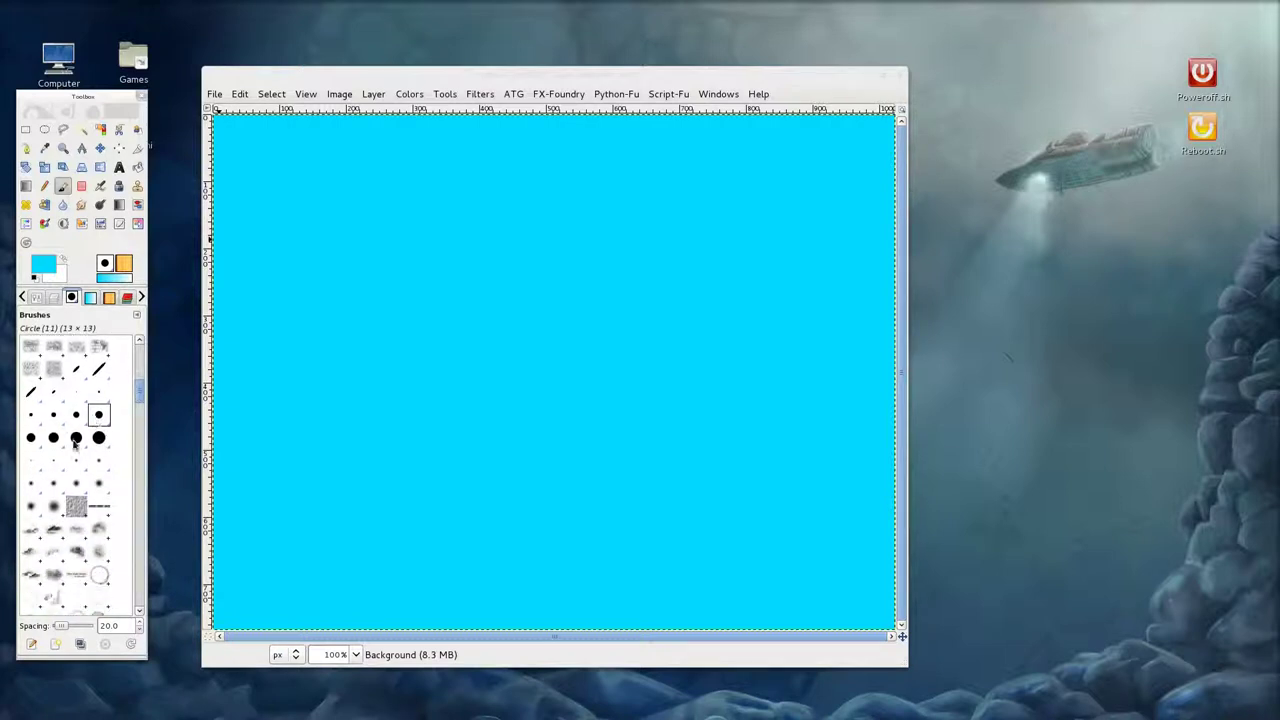
left_click_drag(137, 393, 151, 363)
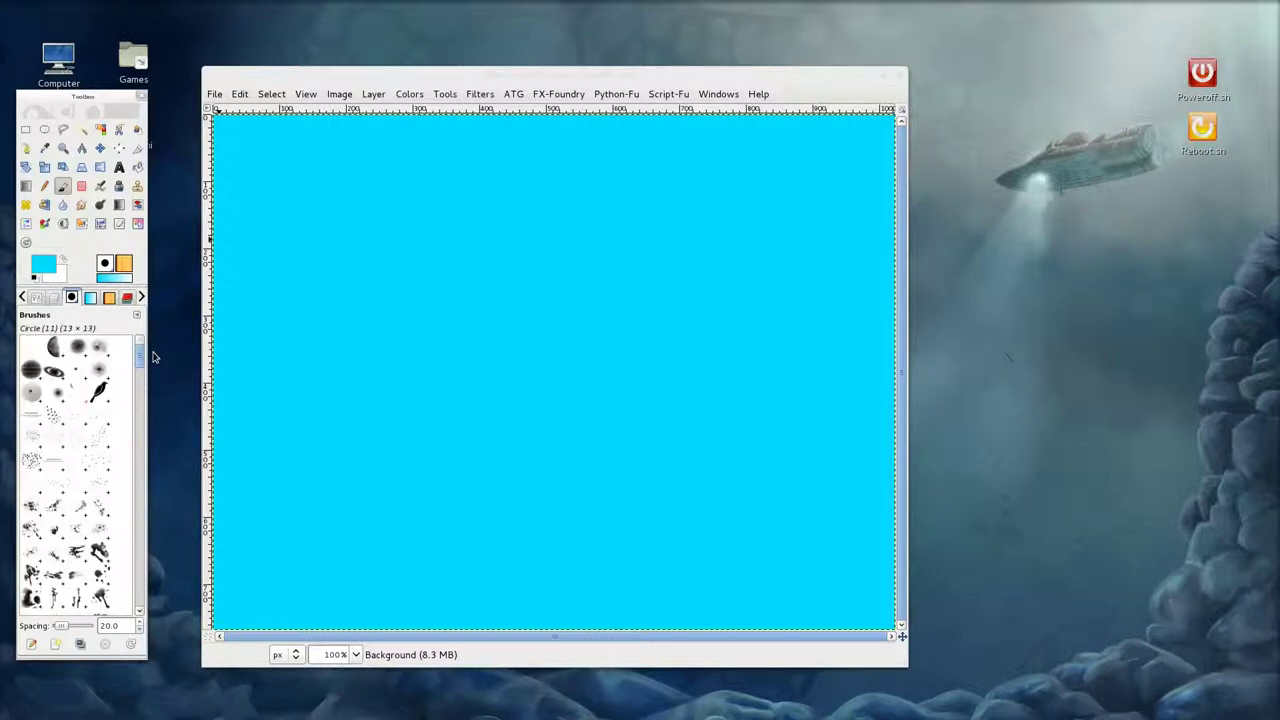
left_click_drag(151, 363, 140, 376)
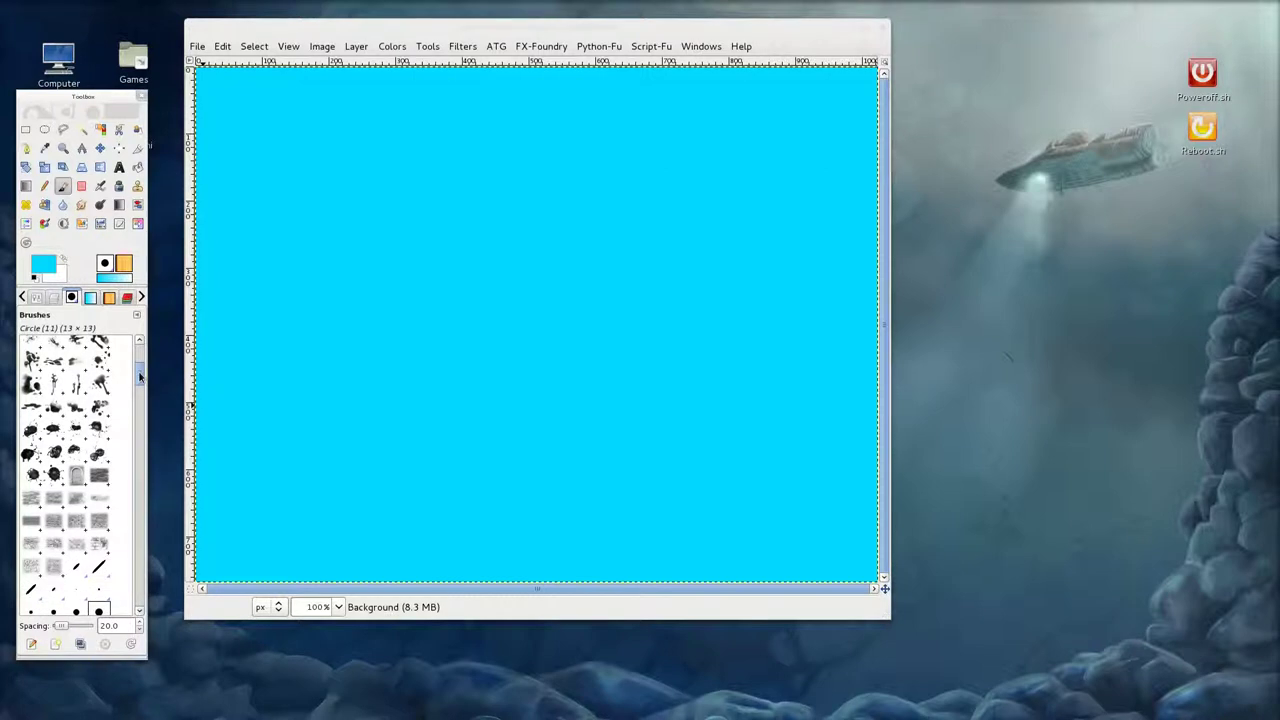
left_click_drag(140, 376, 140, 366)
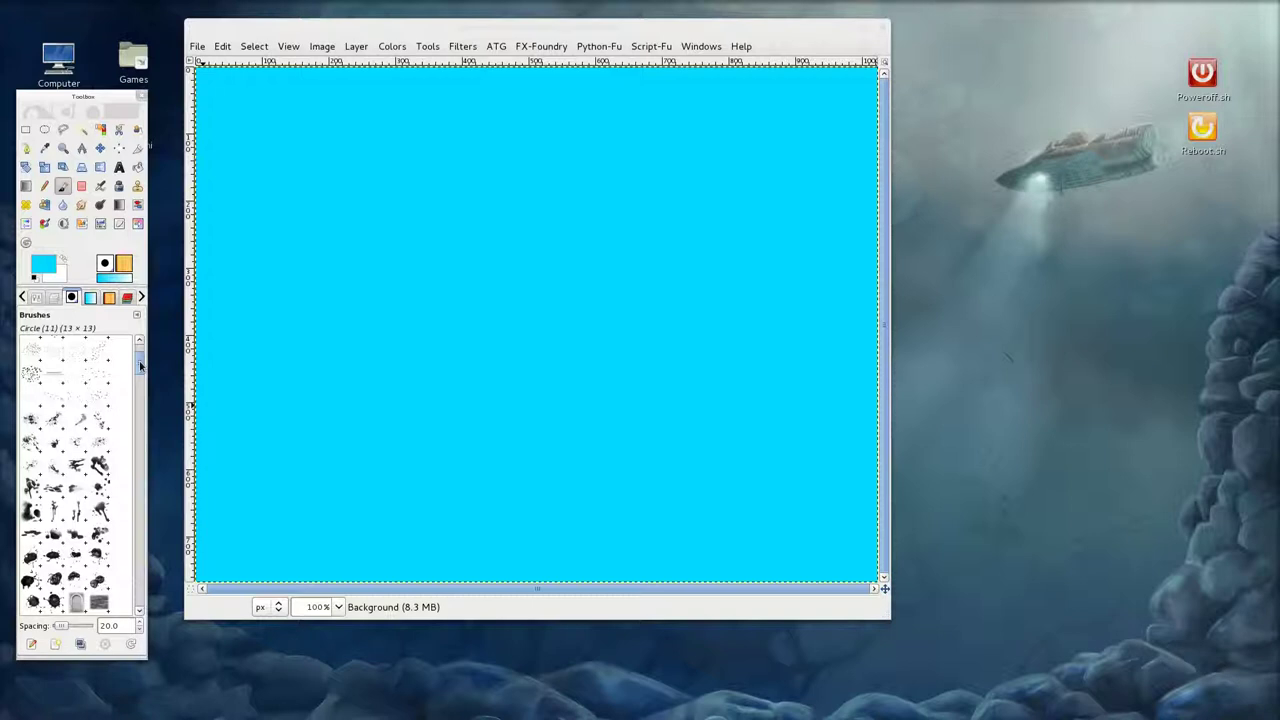
left_click_drag(140, 366, 136, 397)
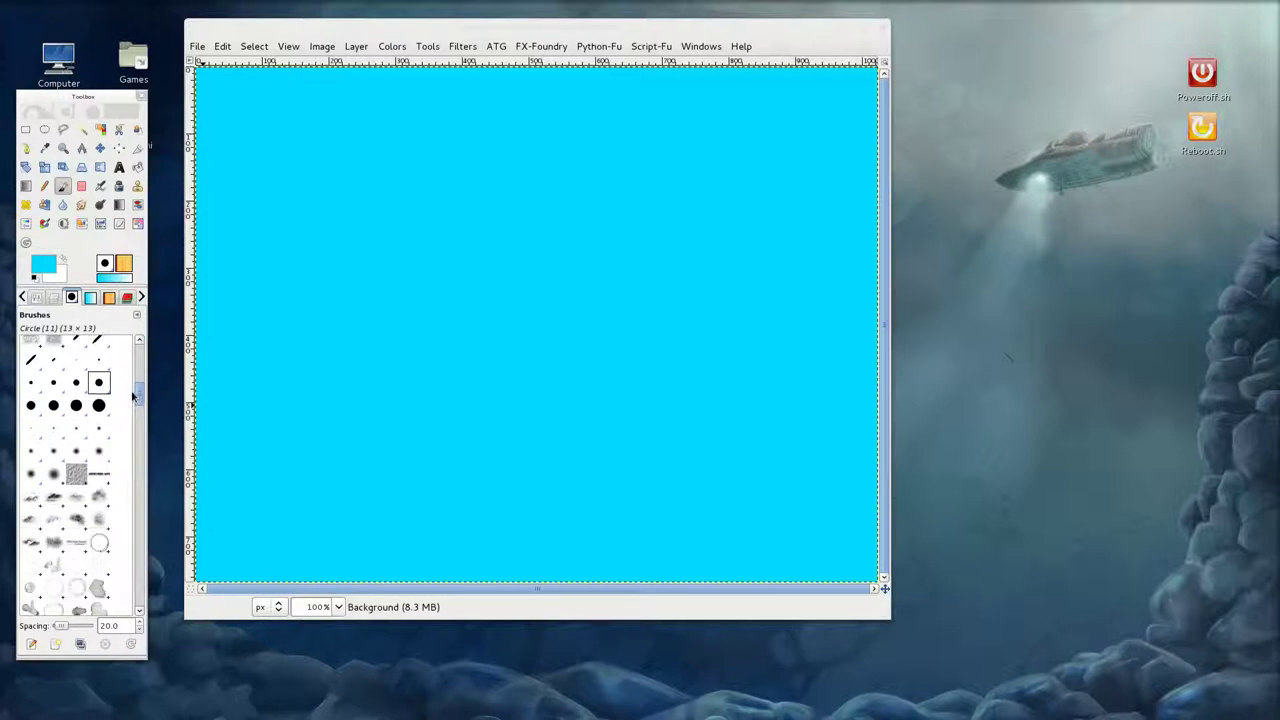
left_click(32, 490)
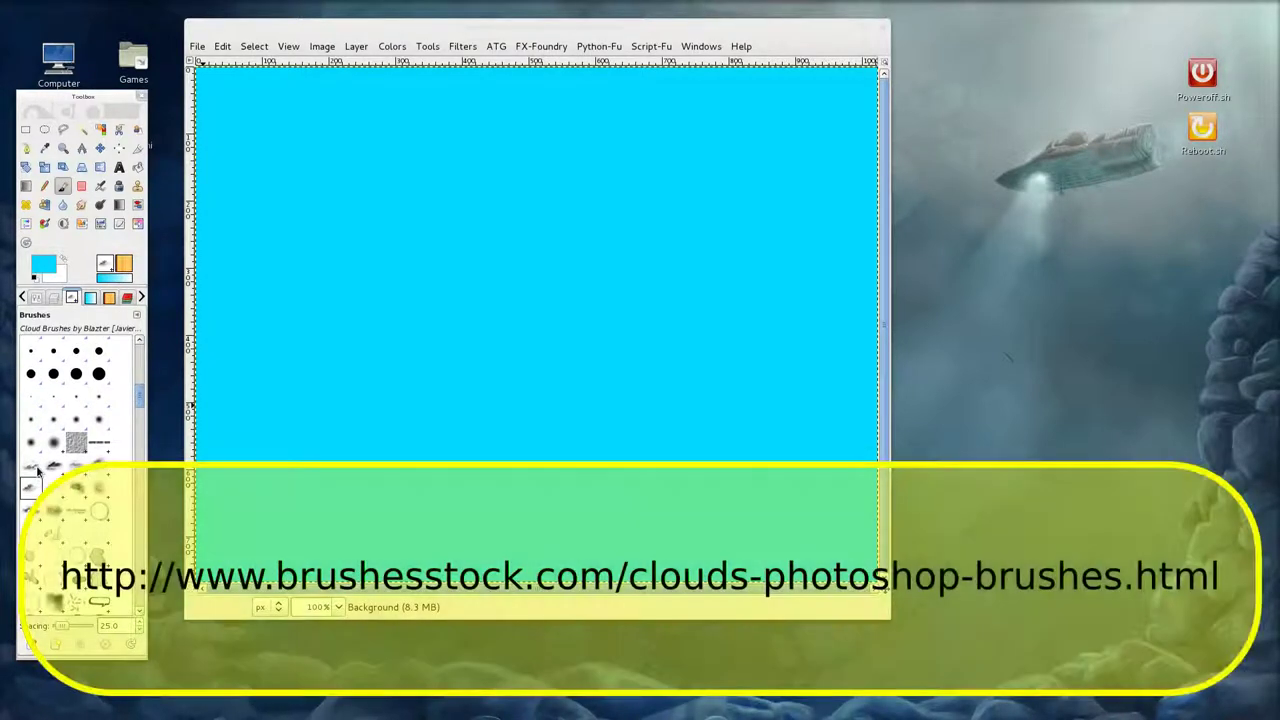
Make white the foreground colour and stamp a trial white cloud mid-canvas.
left_click(53, 466)
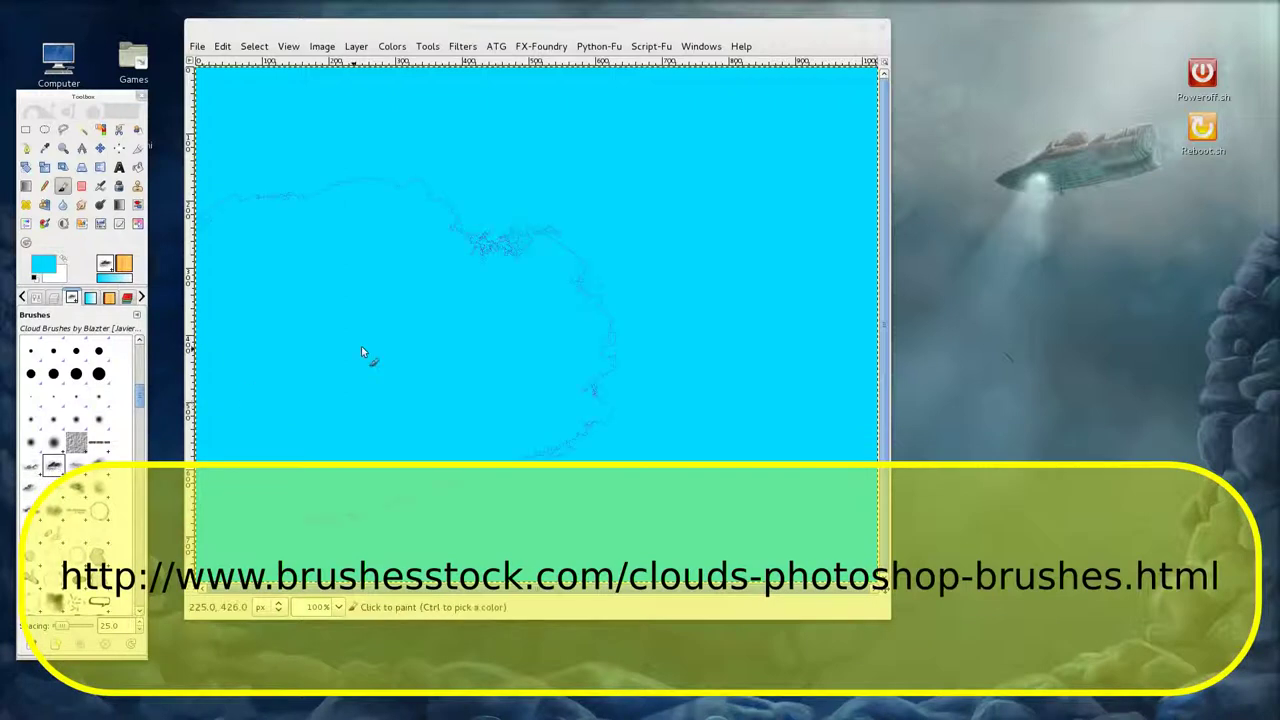
left_click(64, 187)
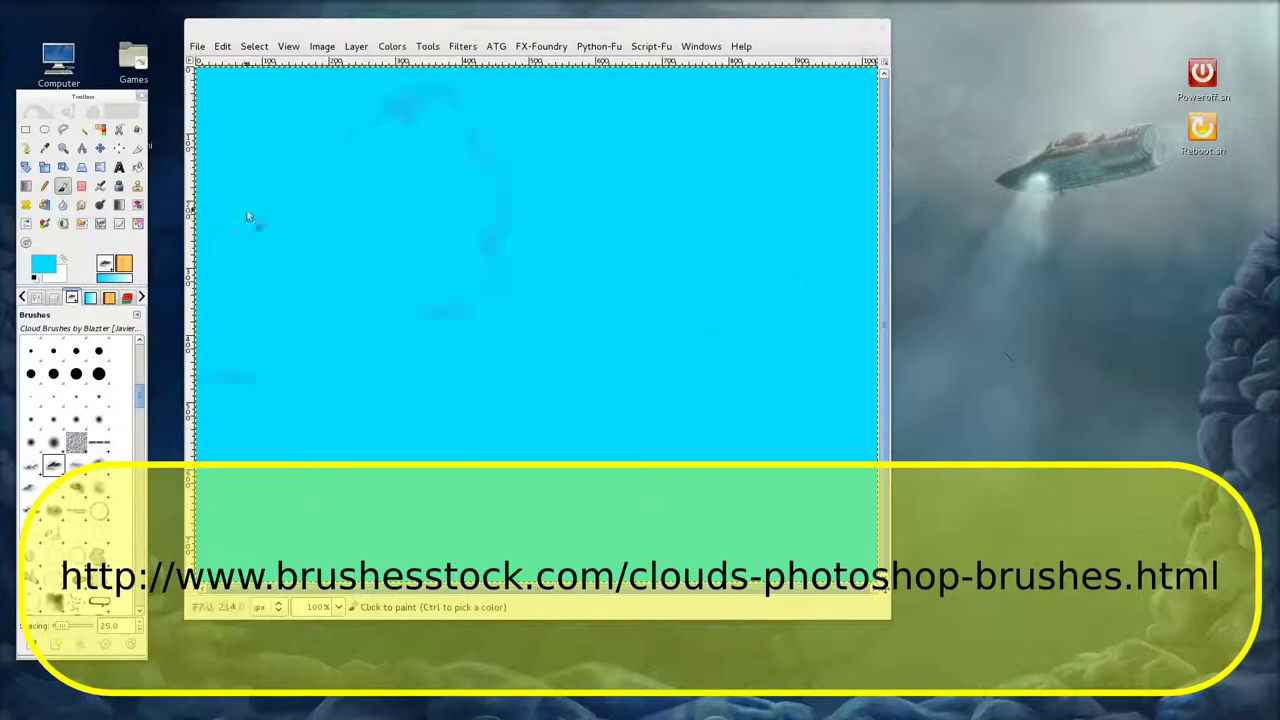
left_click(44, 187)
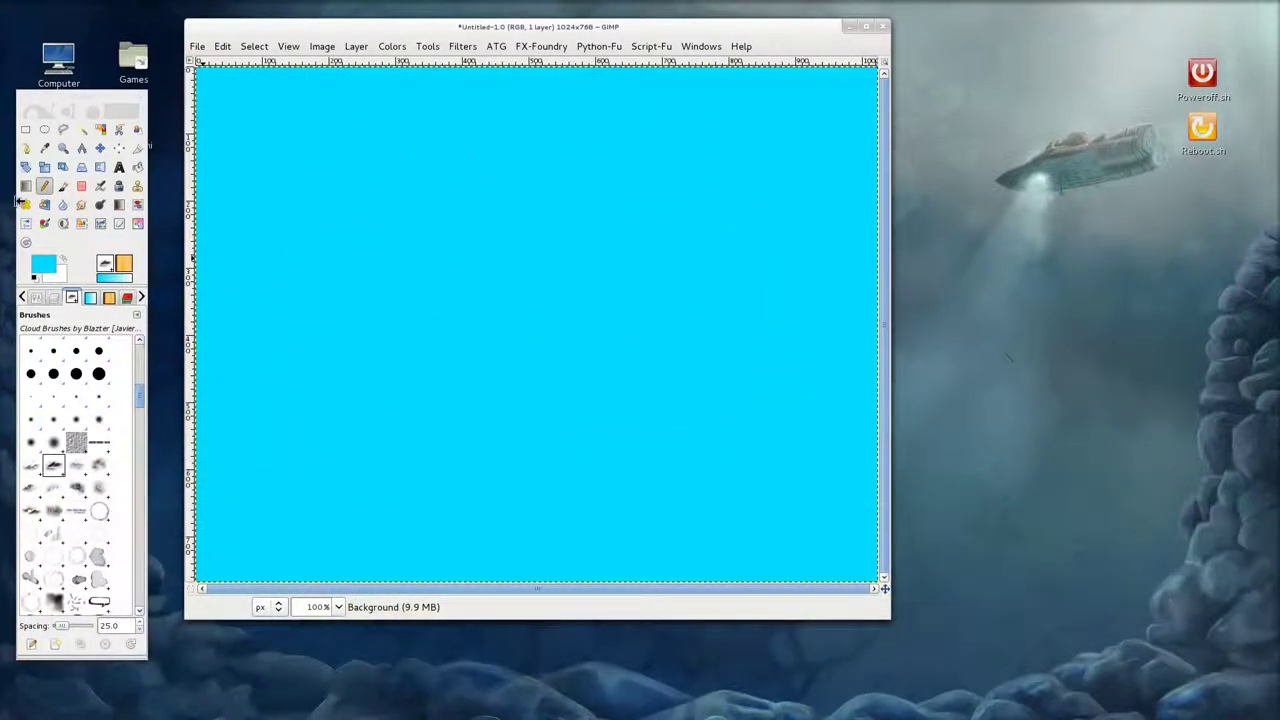
left_click(64, 262)
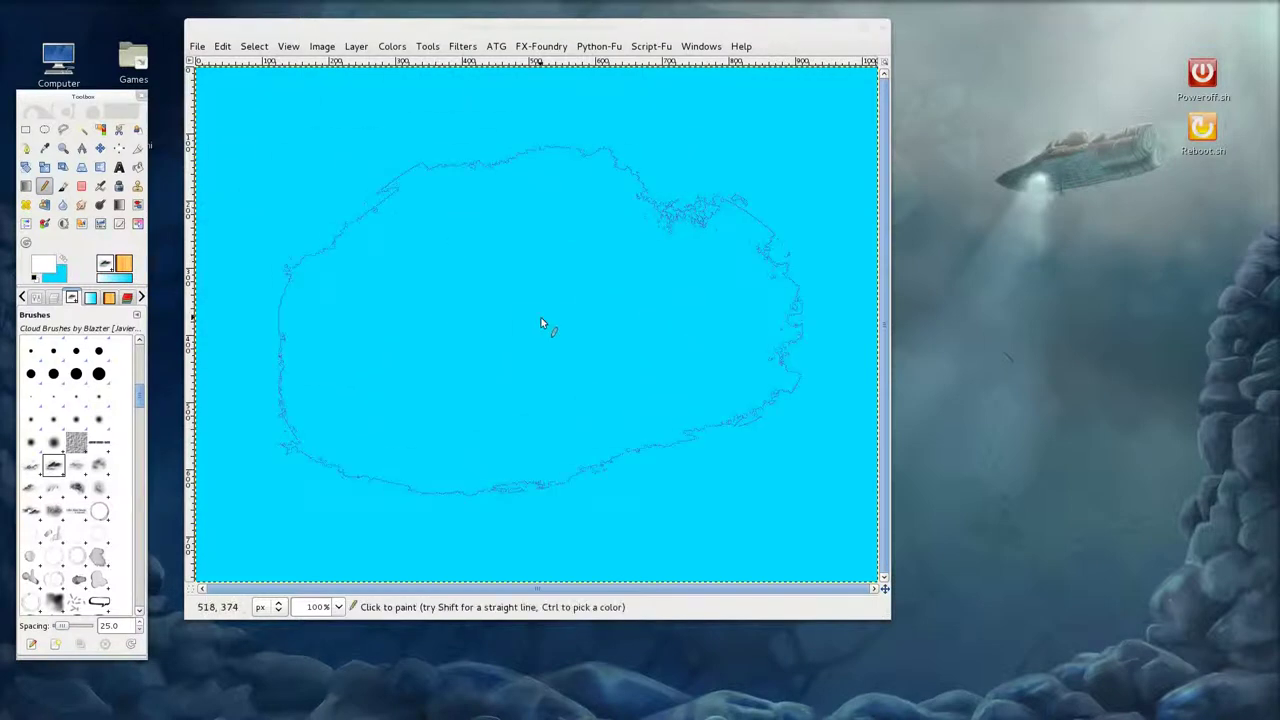
left_click(550, 317)
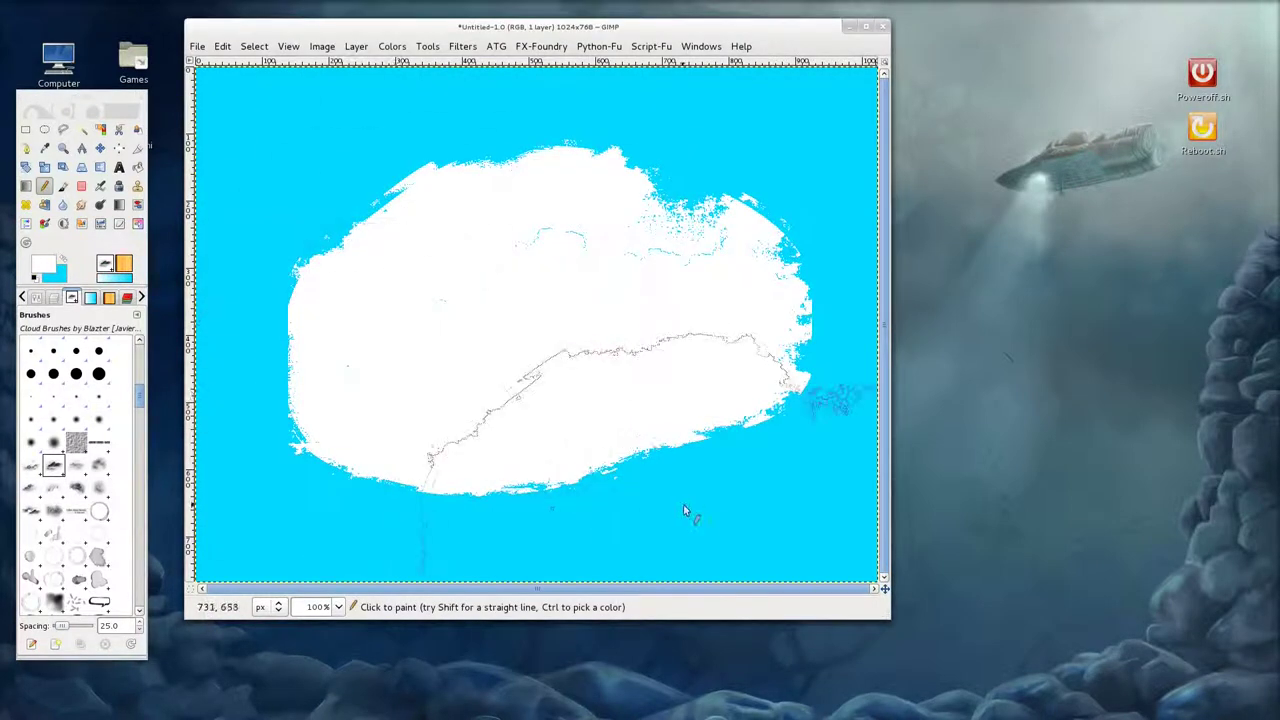
Try other cloud brushes, then undo the cloud stamps to leave the sky plain cyan.
left_click(100, 466)
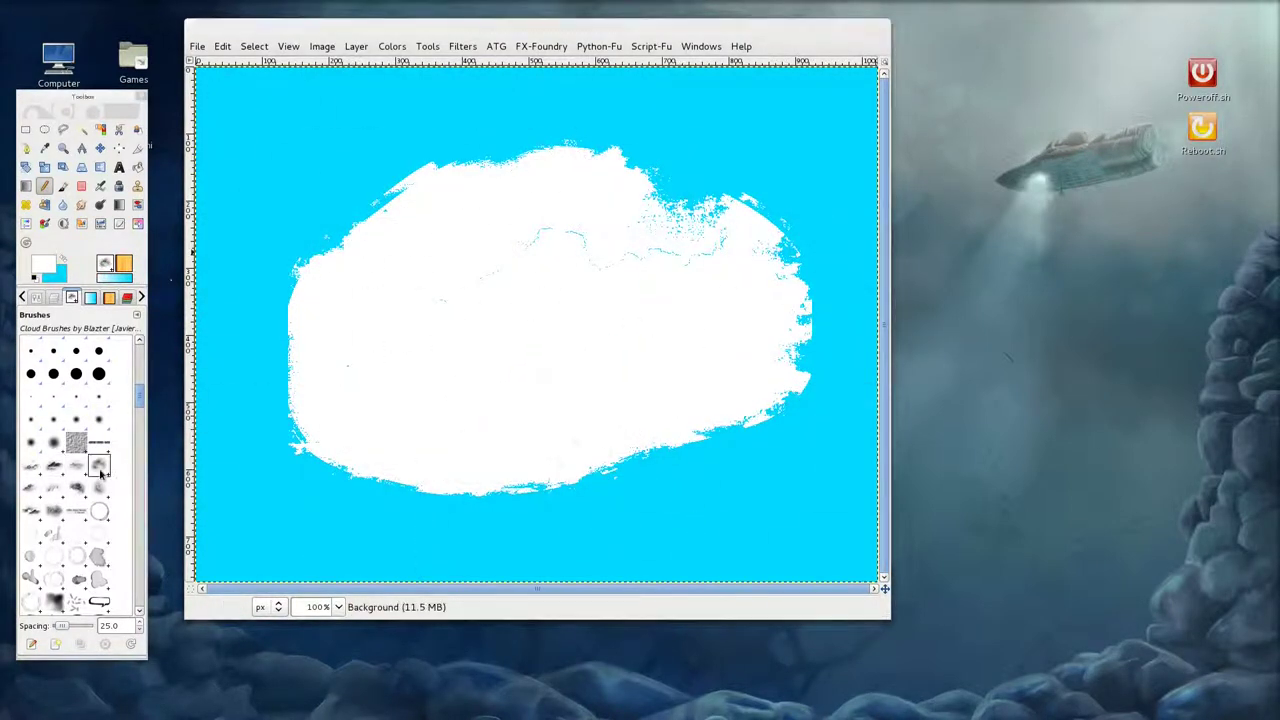
left_click(58, 490)
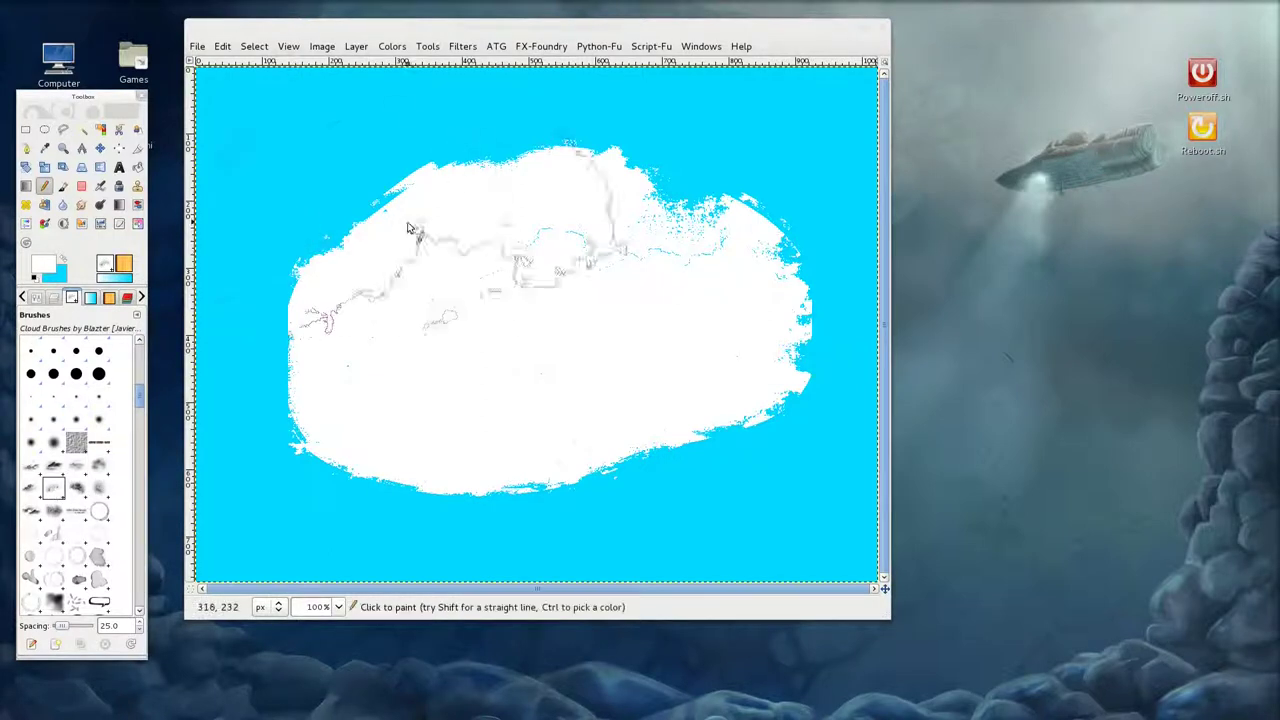
key("ctrl+z")
left_click(502, 251)
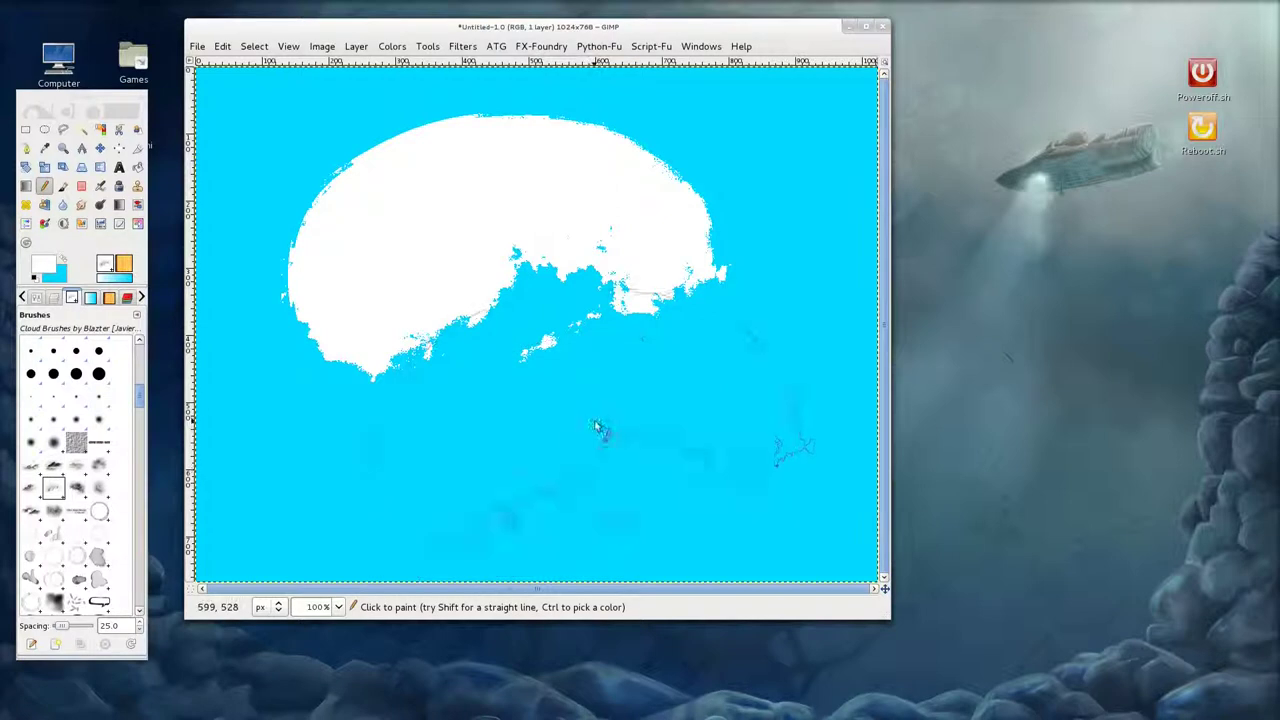
key("ctrl+z")
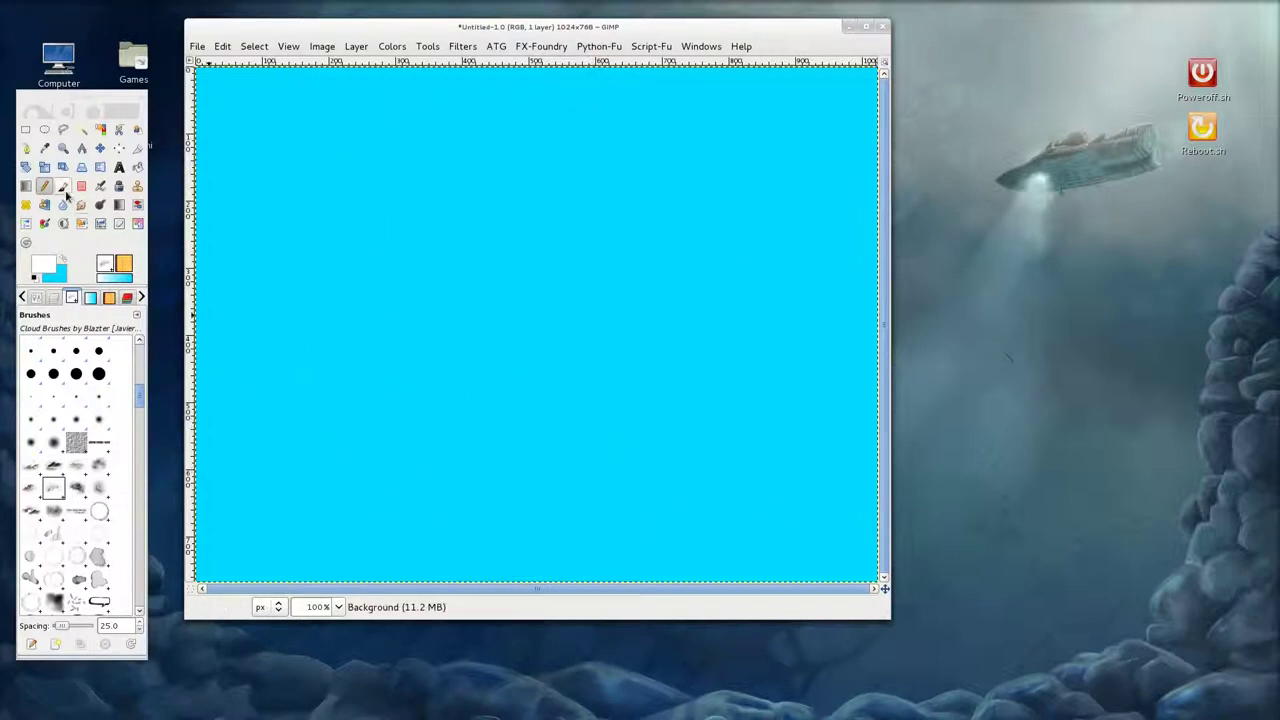
Stamp white Blazter clouds at the centre, lower right, lower centre and upper right.
left_click(63, 186)
left_click(541, 258)
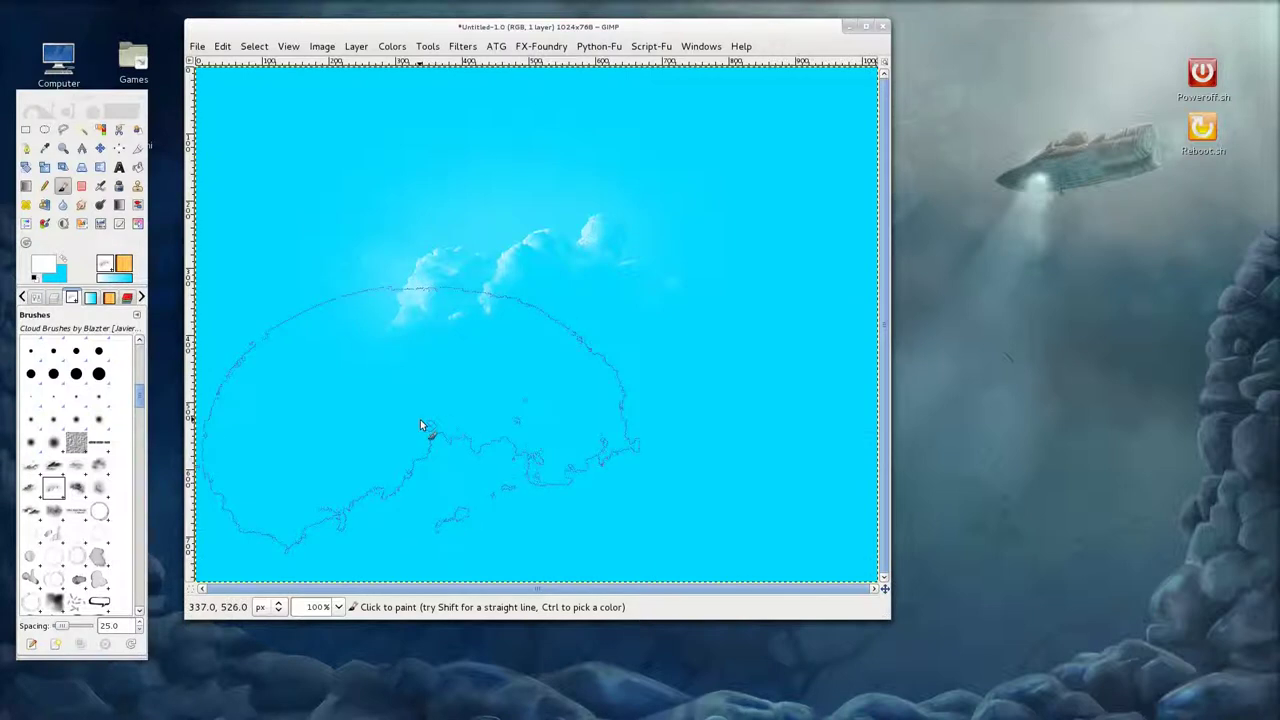
left_click(99, 487)
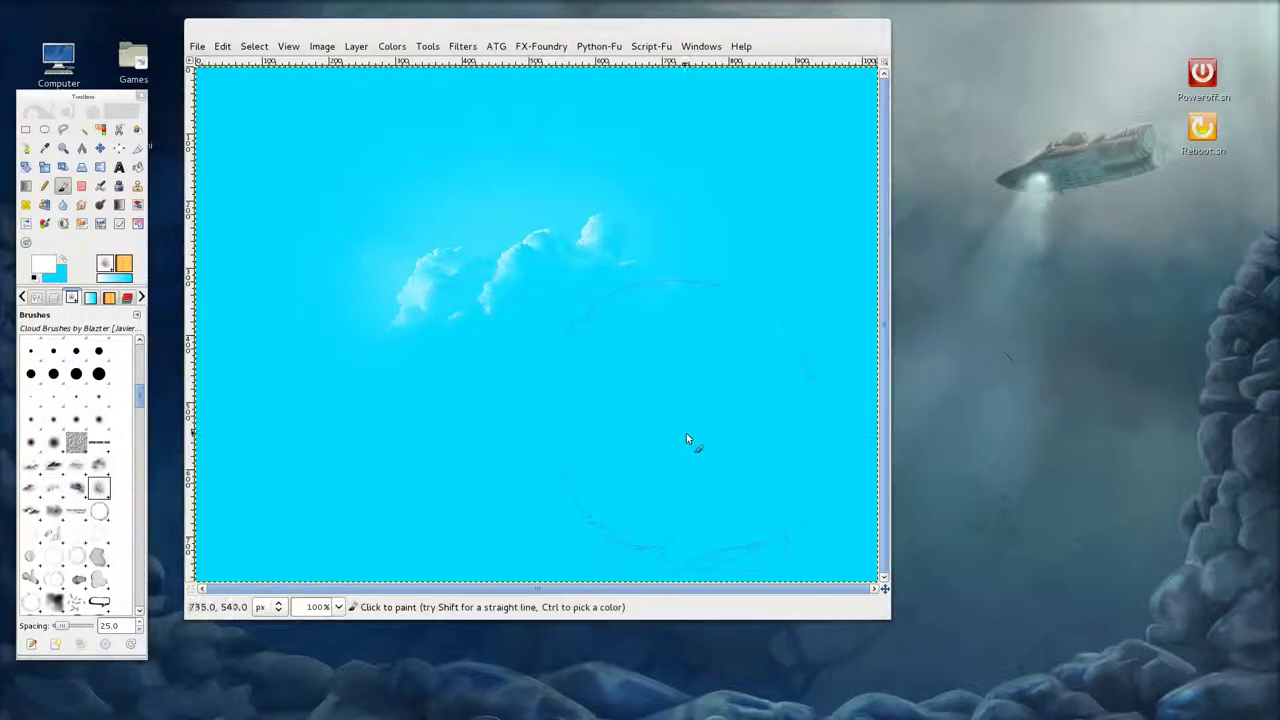
left_click(694, 431)
left_click(590, 461)
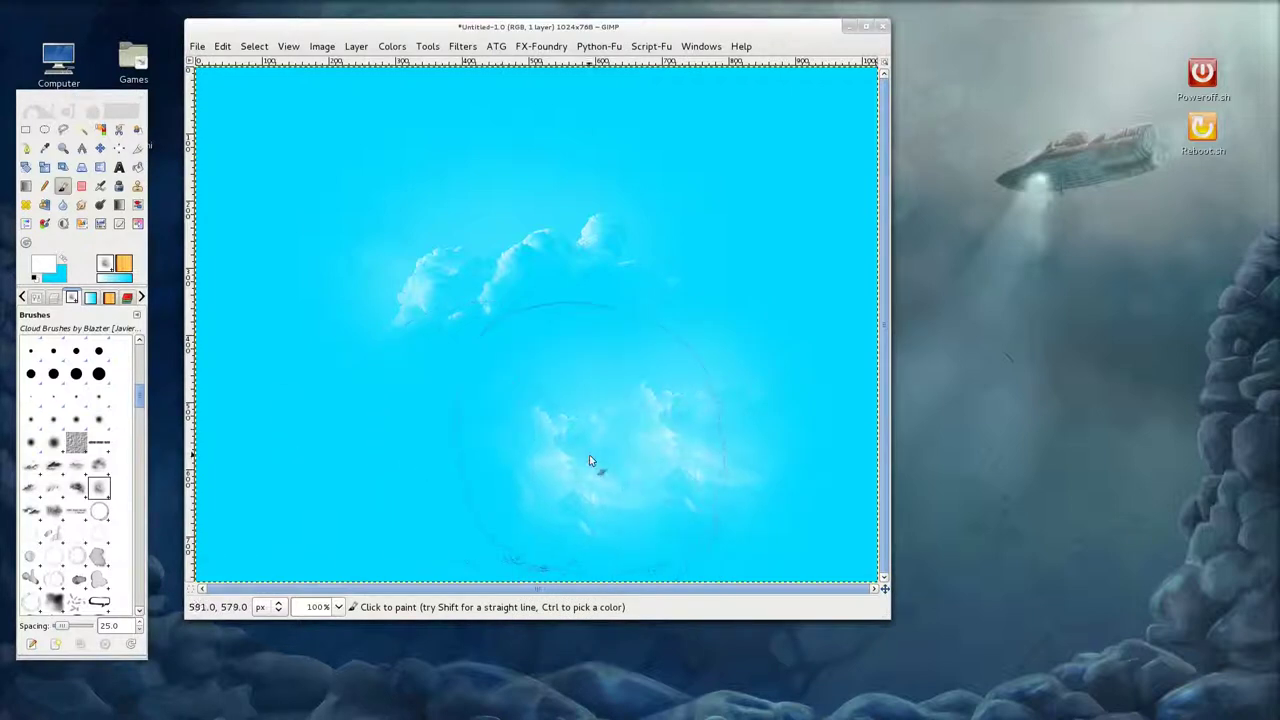
left_click(53, 511)
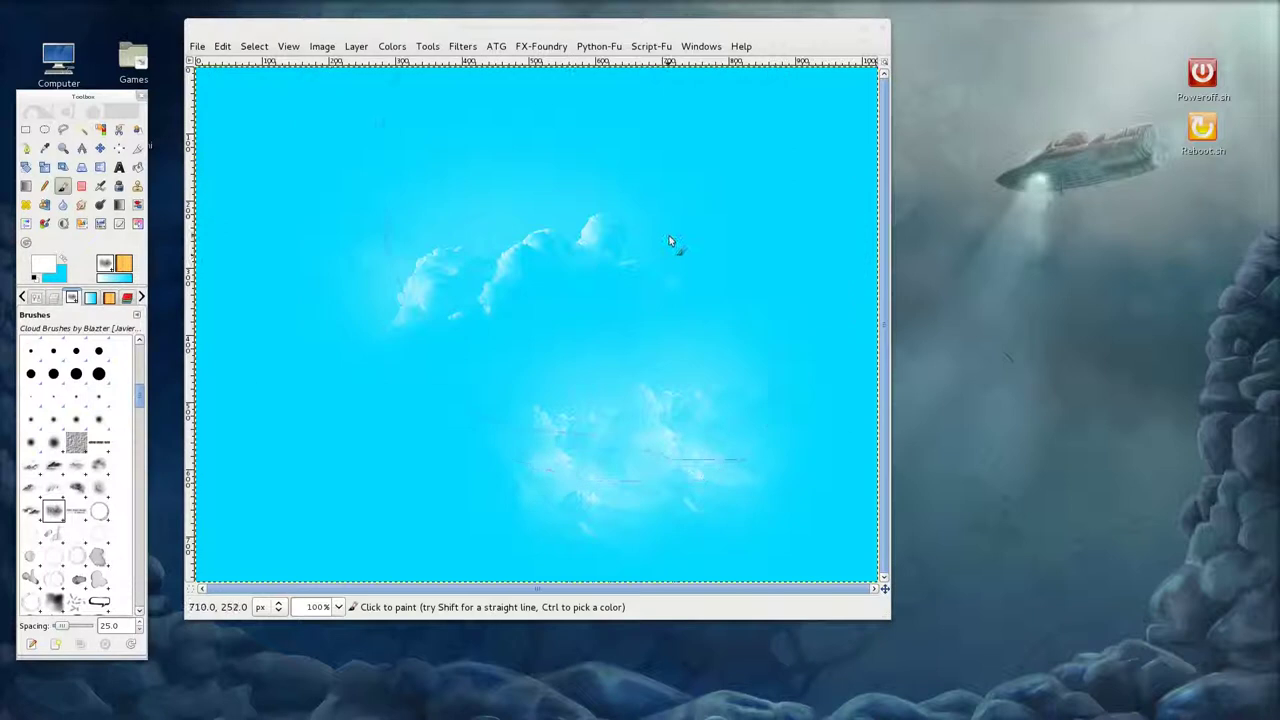
left_click(670, 241)
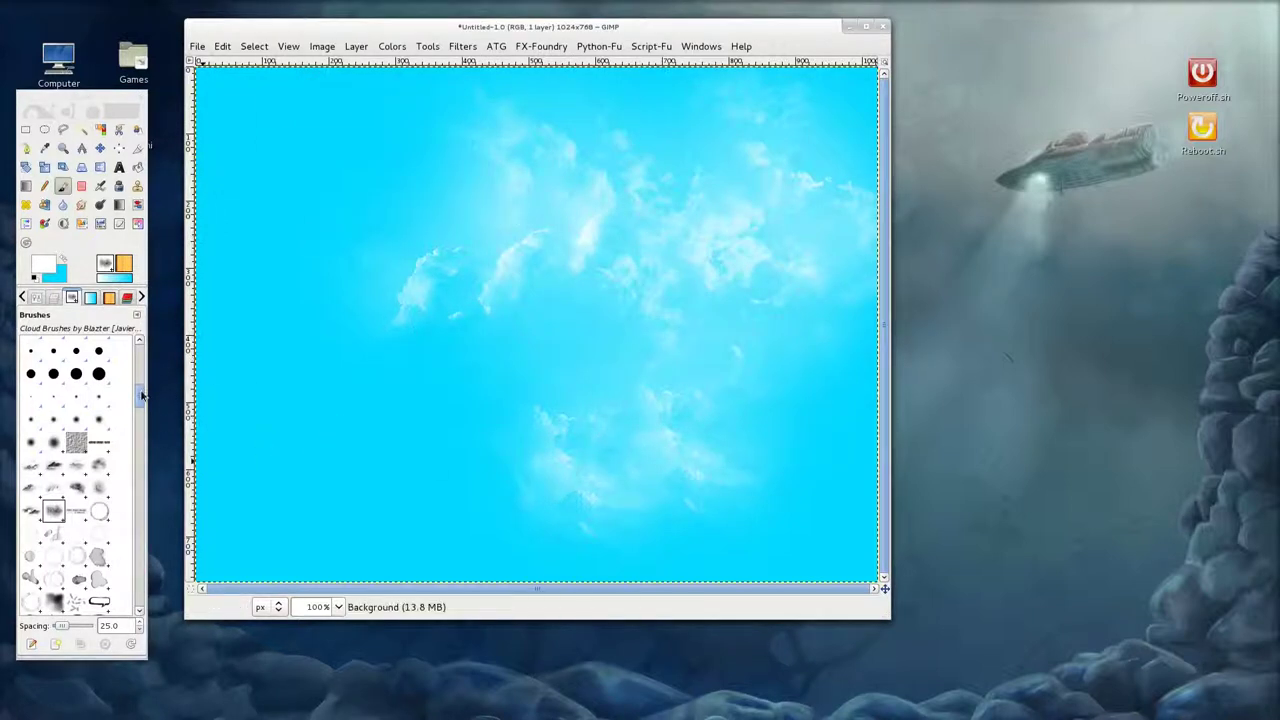
Paint faint Soft Clouds Textures wisps on the left, lower-left and upper-left sky.
scroll(142, 396, "down", 3)
scroll(142, 396, "down", 3)
scroll(142, 396, "down", 3)
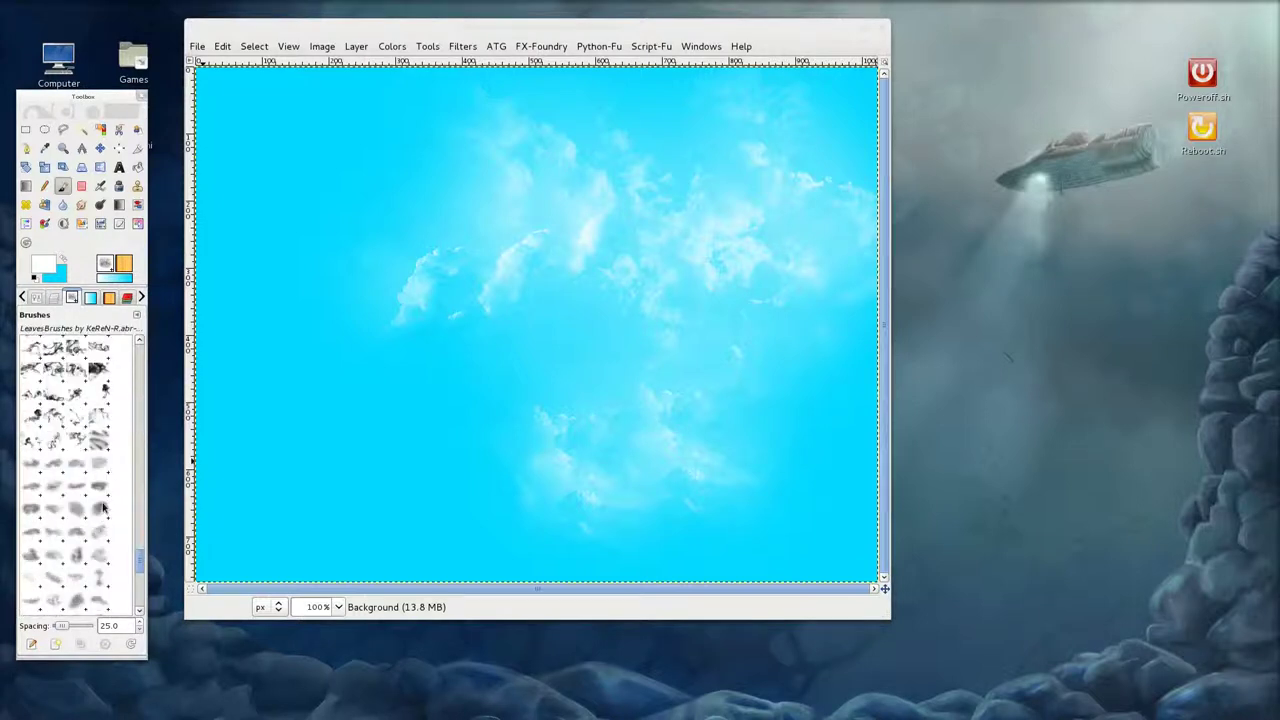
left_click(99, 530)
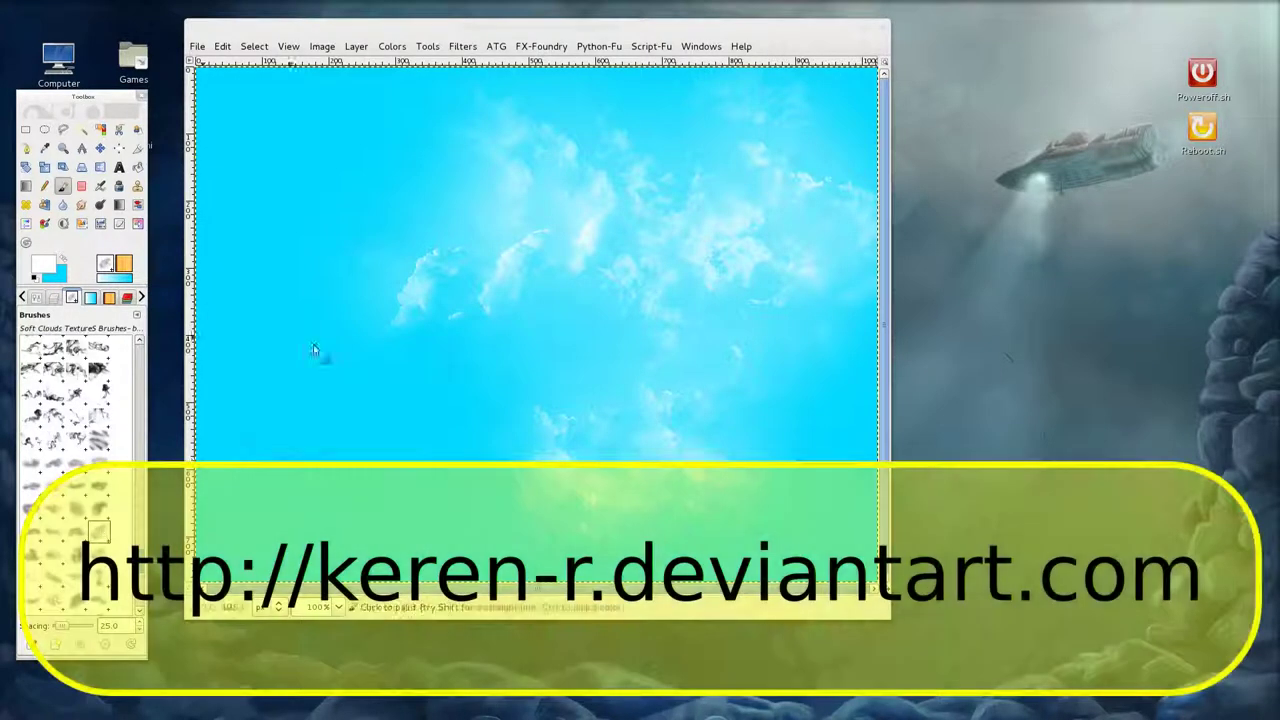
left_click(302, 340)
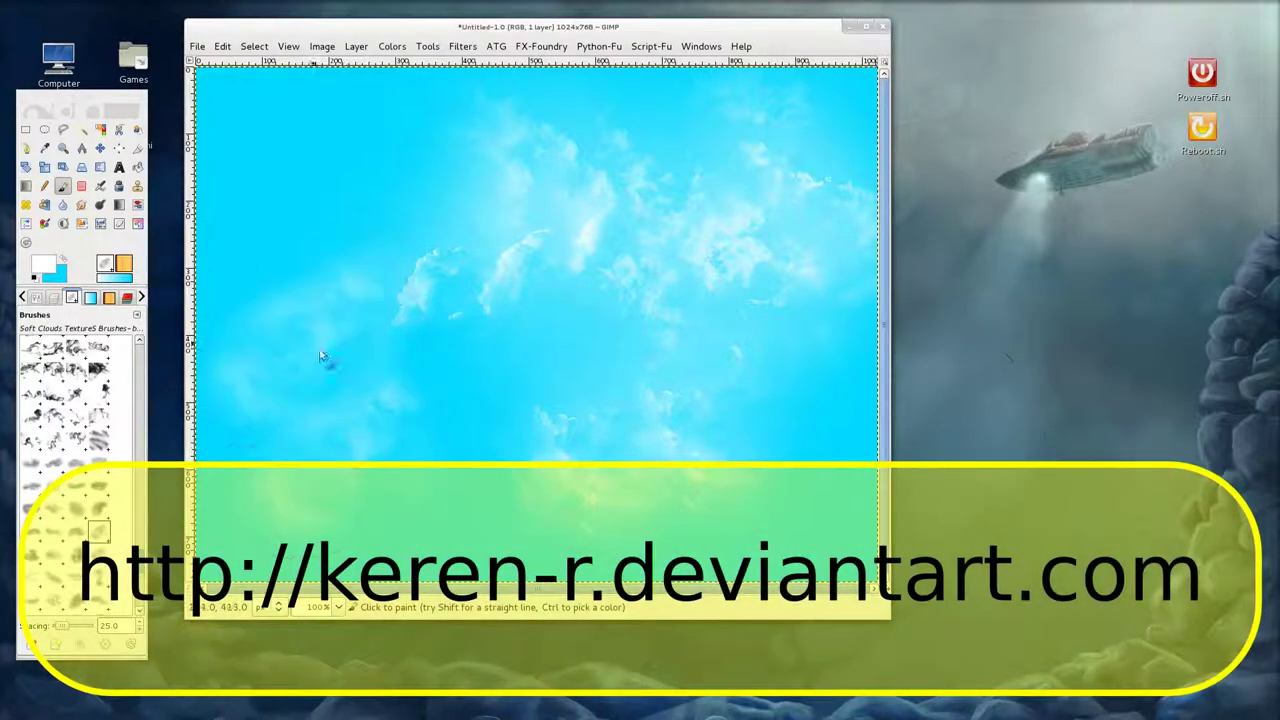
left_click(53, 530)
left_click(412, 423)
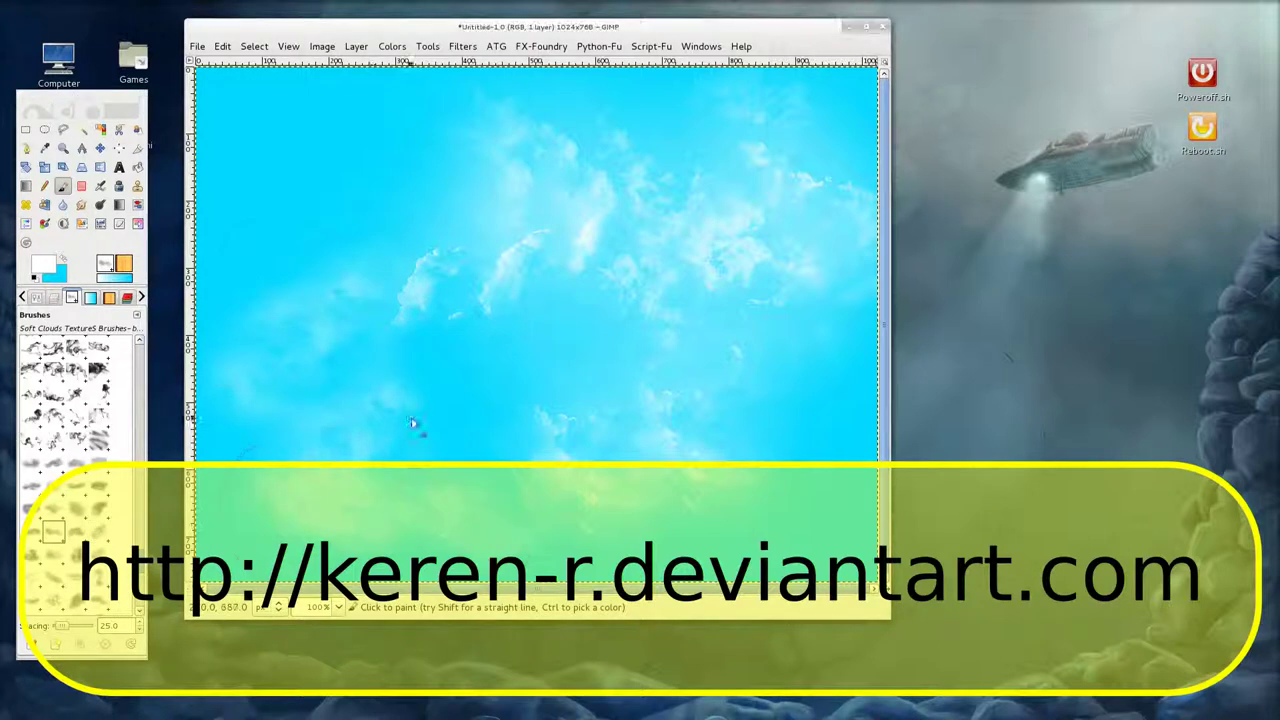
left_click(321, 154)
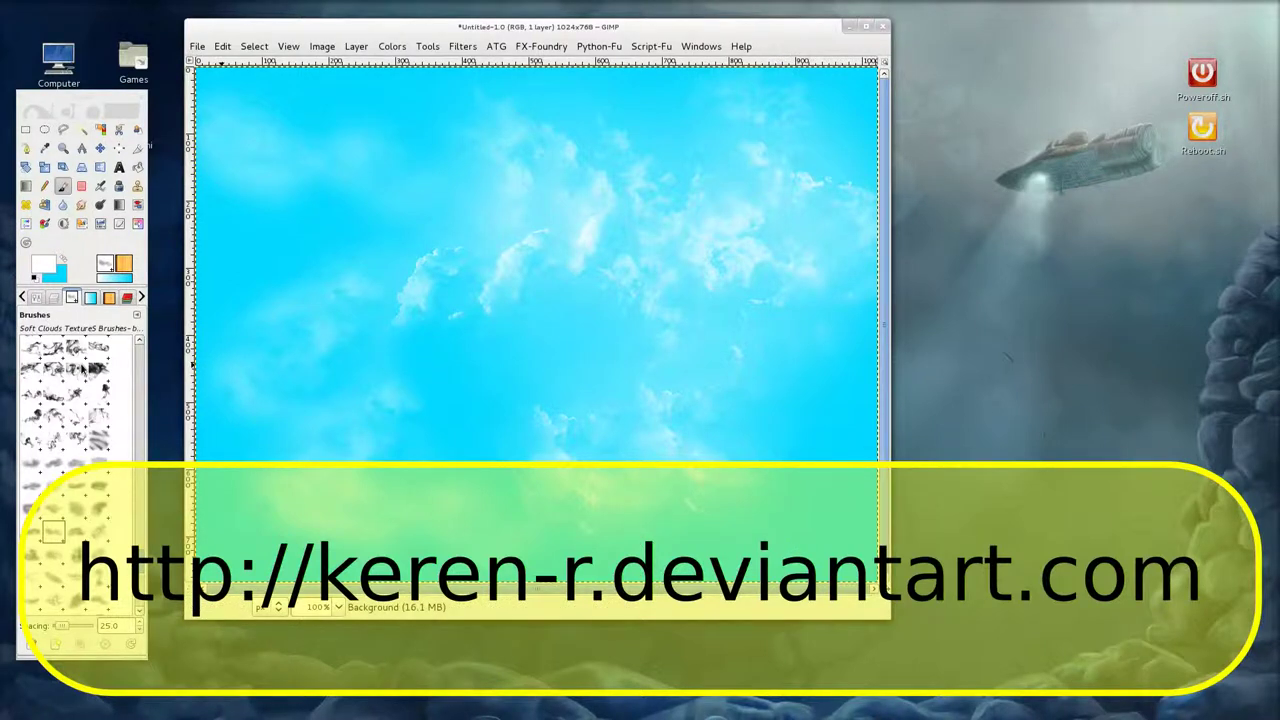
scroll(143, 560, "down", 5)
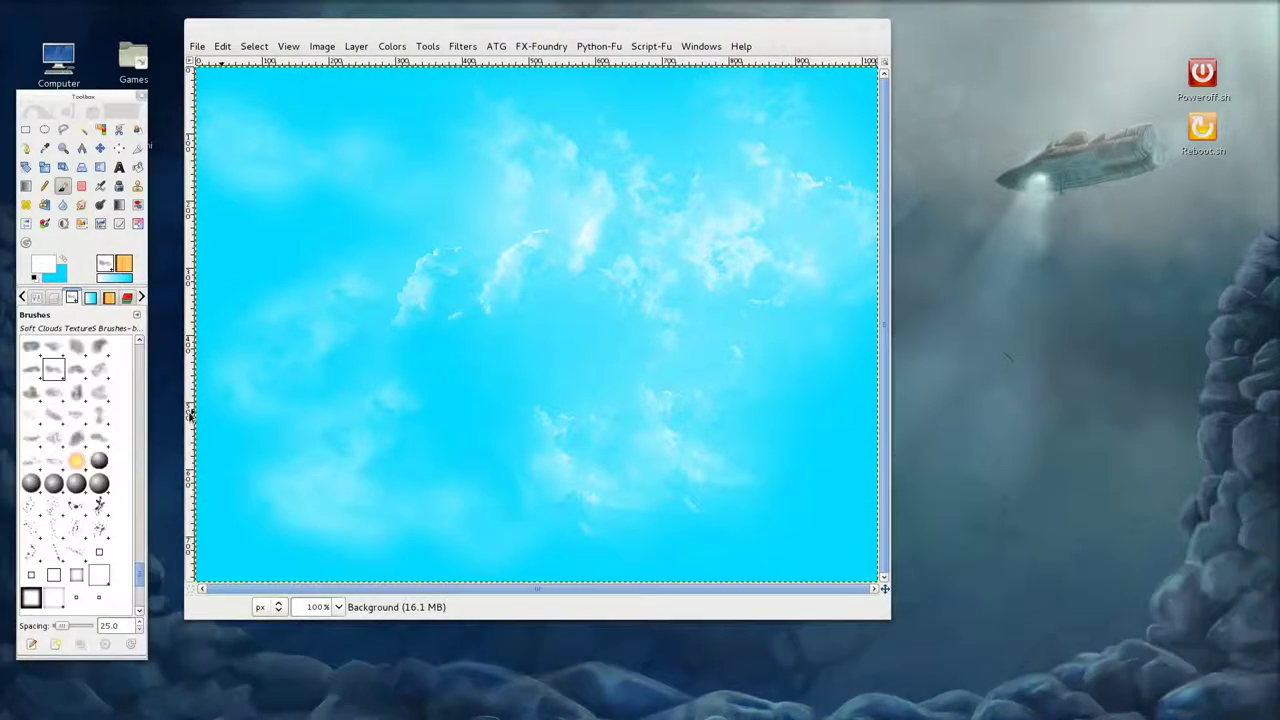
left_click_drag(138, 577, 141, 403)
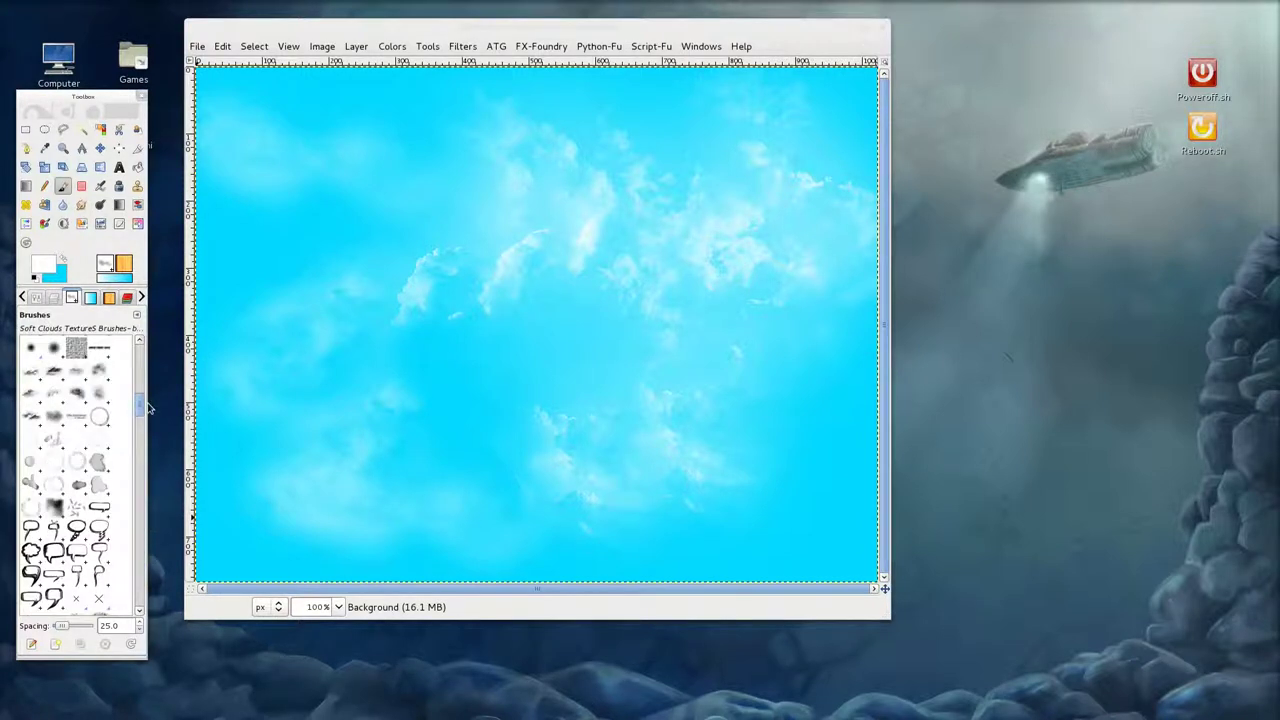
left_click_drag(147, 407, 147, 354)
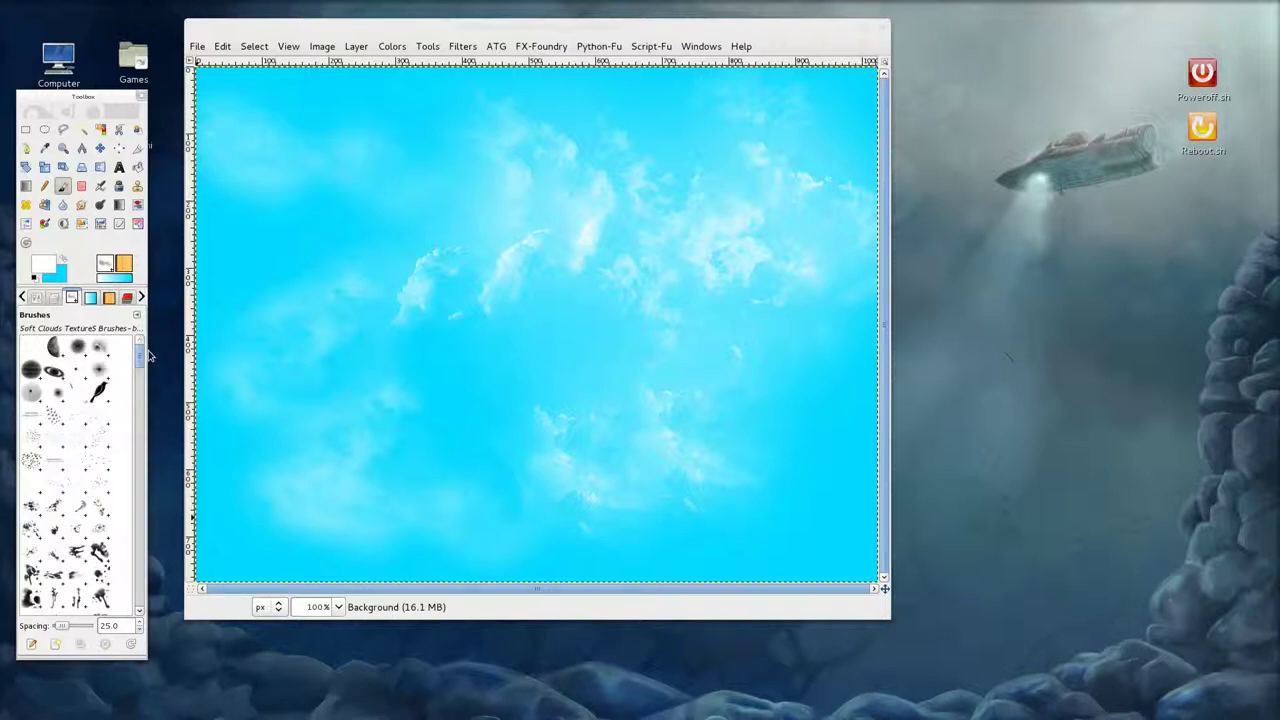
Stamp a pale half moon in the upper left with the NASA half-moon brush at adjusted scale.
left_click(70, 535)
left_click(54, 347)
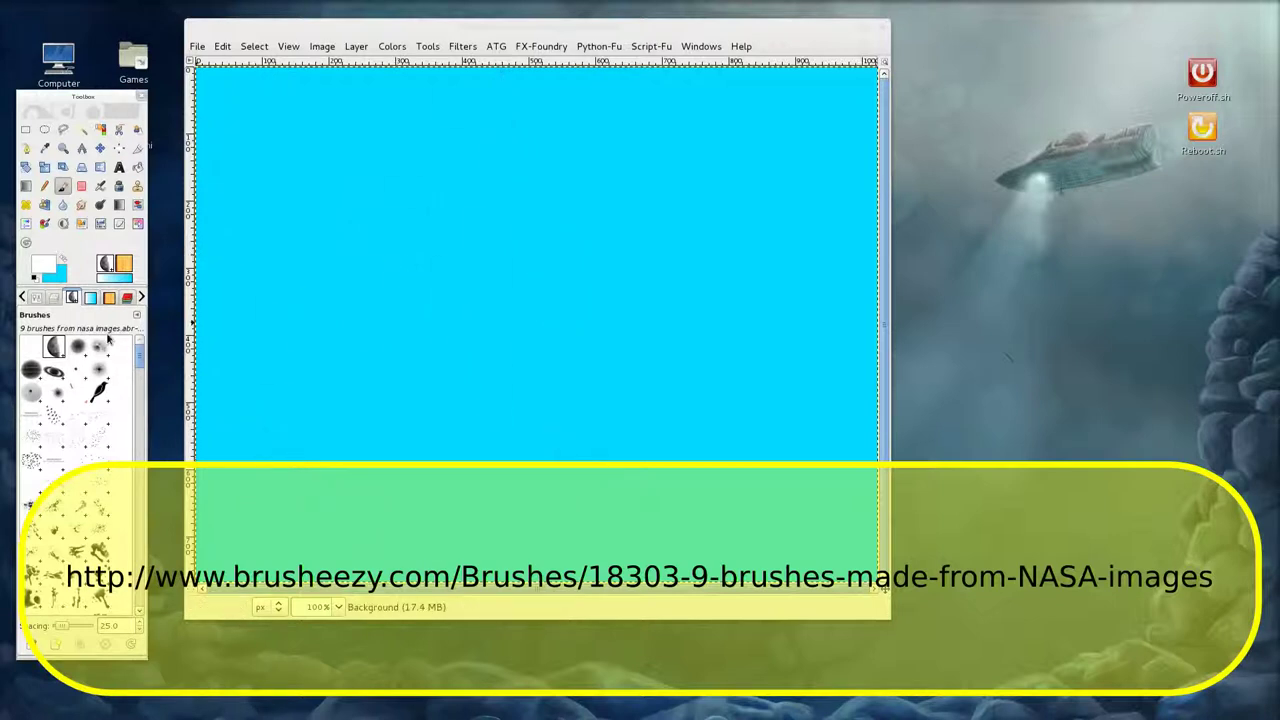
left_click(38, 298)
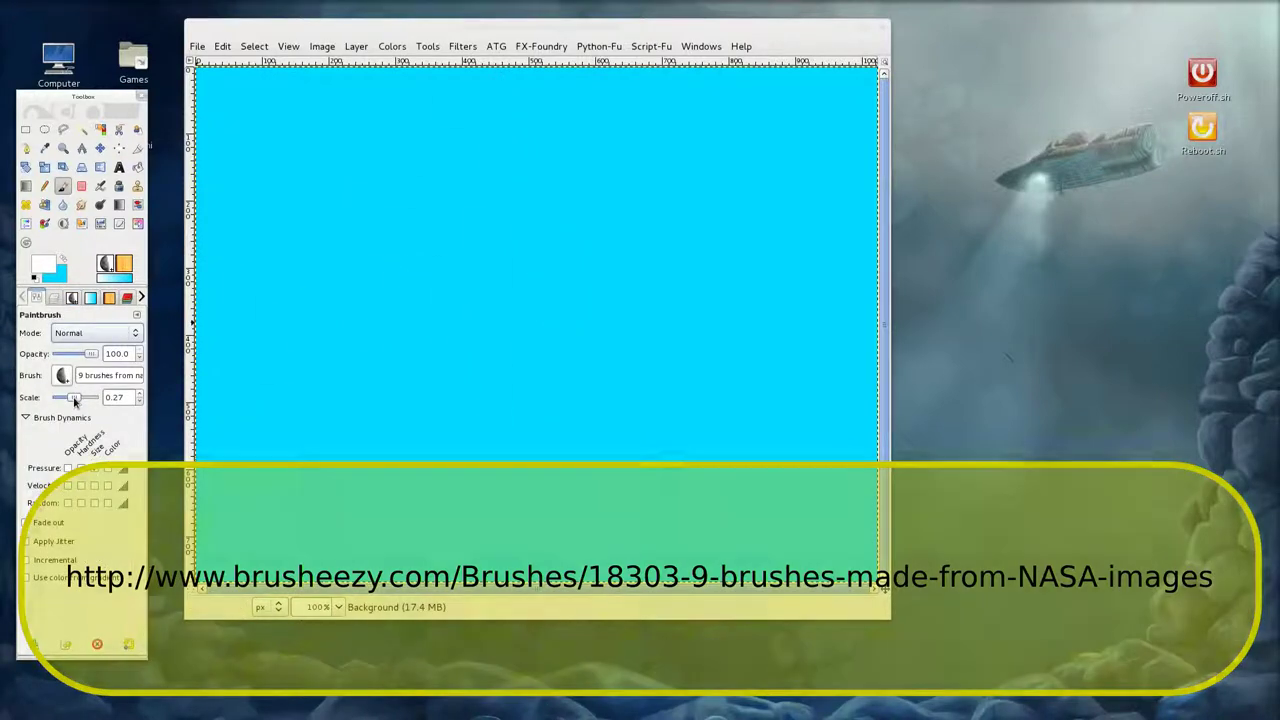
left_click_drag(73, 400, 74, 401)
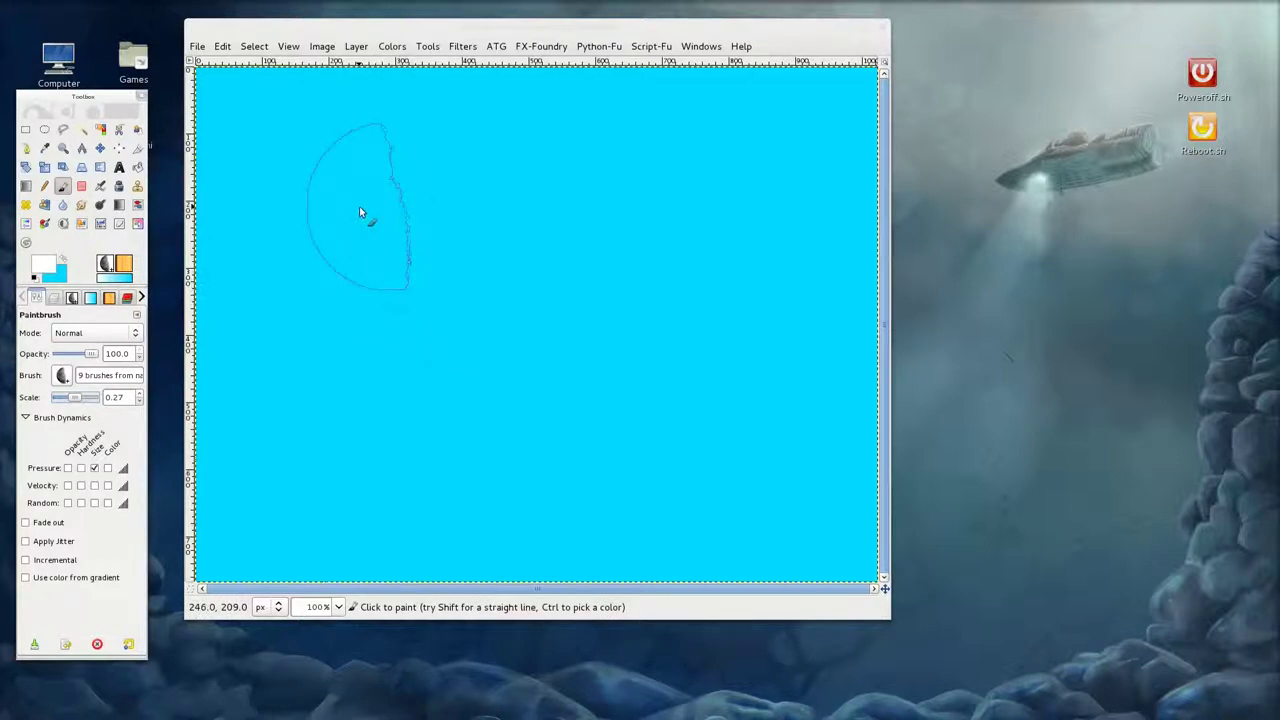
left_click(396, 237)
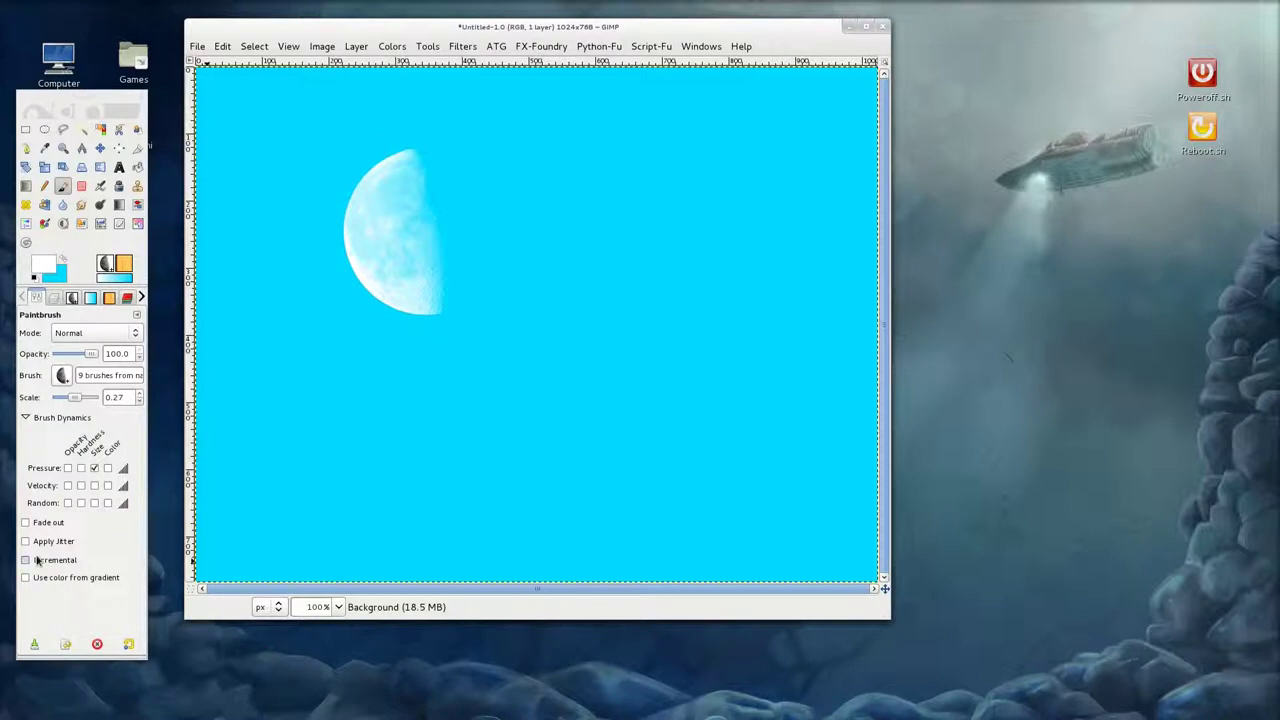
left_click(72, 297)
Choose an enlarged Blazter cloud brush and stamp clouds right of the moon, lower right and lower left.
scroll(85, 428, "down", 2)
scroll(85, 428, "down", 1)
scroll(85, 429, "down", 1)
scroll(86, 430, "down", 1)
scroll(85, 428, "up", 1)
scroll(85, 428, "down", 2)
scroll(85, 428, "up", 2)
scroll(85, 428, "up", 2)
scroll(85, 428, "up", 2)
left_click(75, 492)
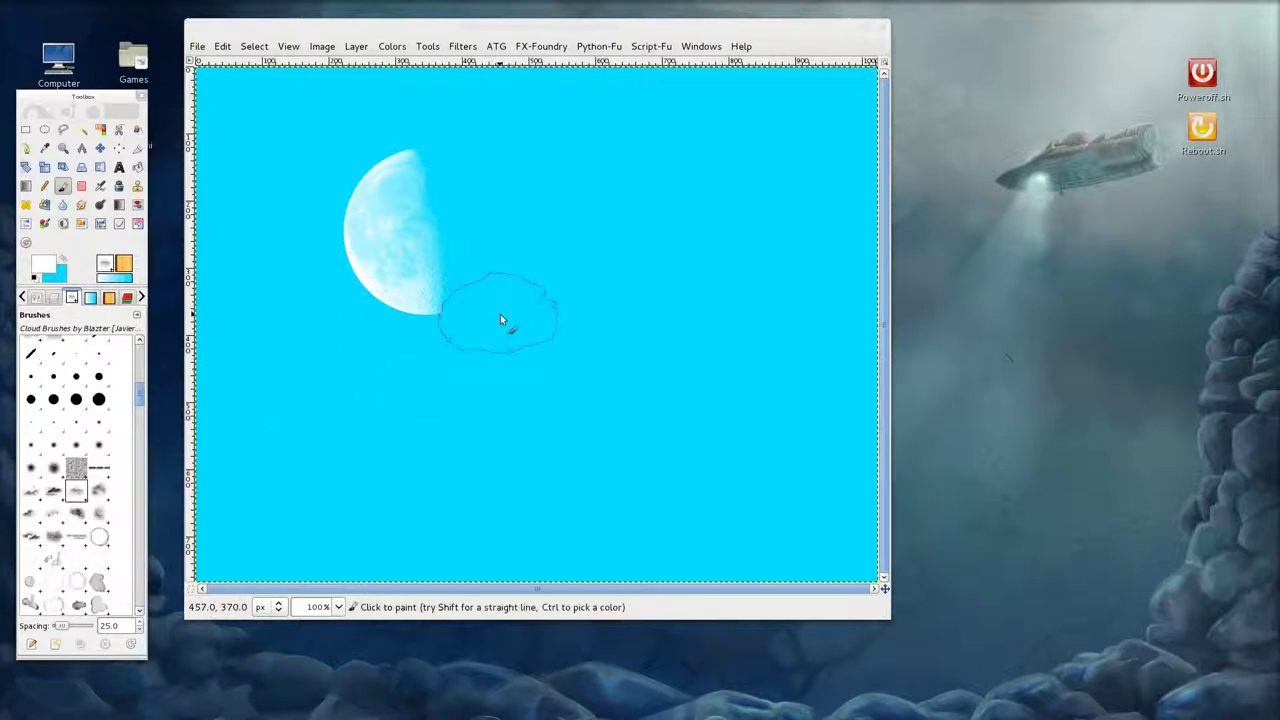
key("bracketright")
key("bracketright")
key("bracketright")
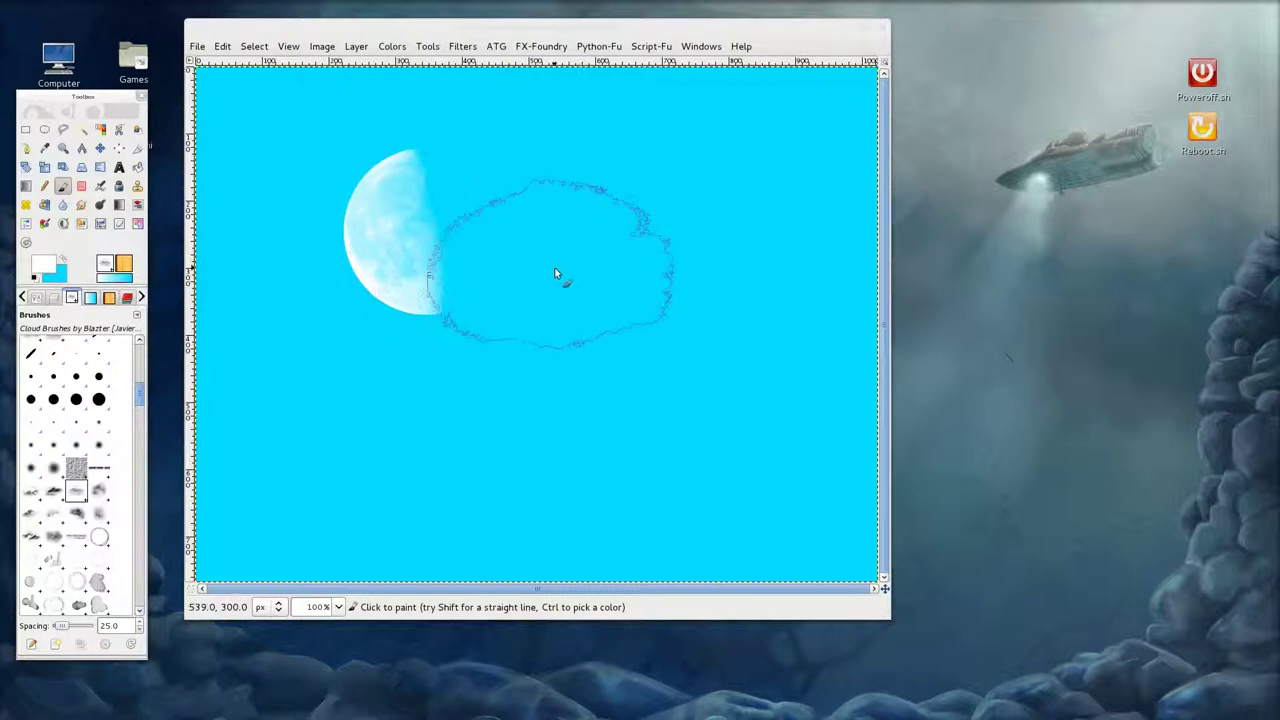
left_click(552, 270)
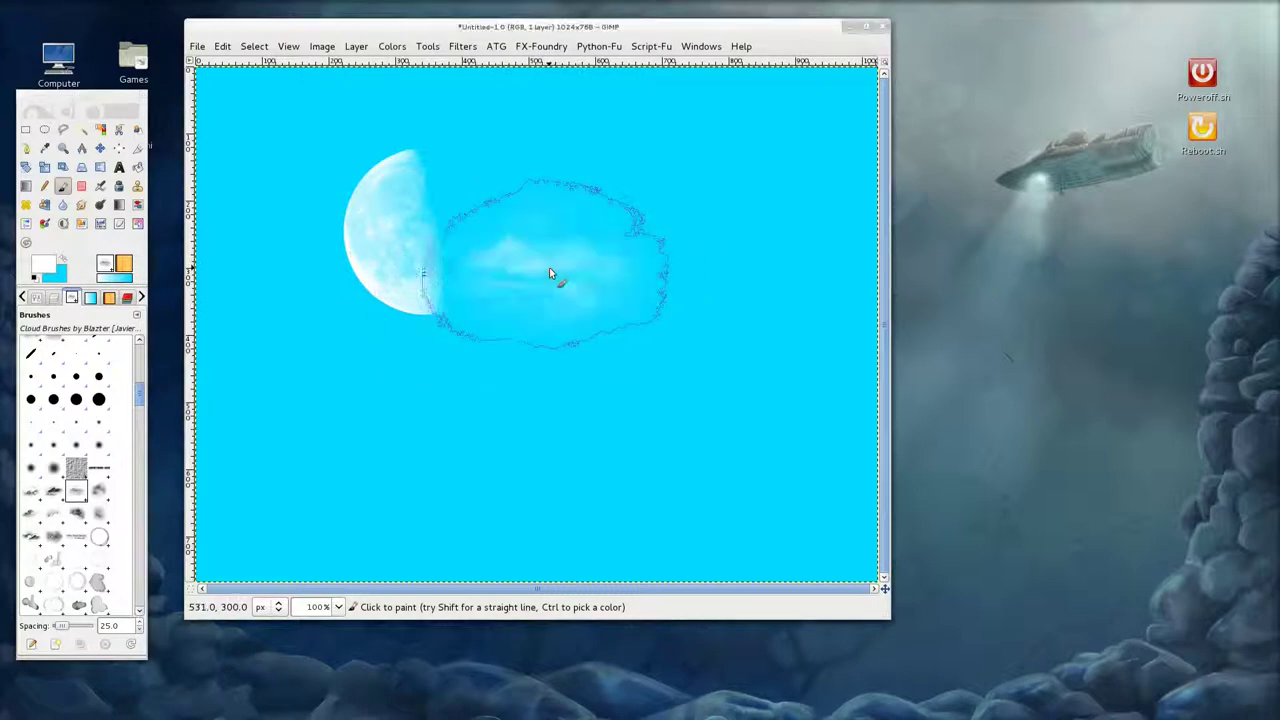
left_click(733, 421)
left_click(364, 425)
Add clouds at top centre, left of the moon, lower centre and left, plus a thick bank by the moon.
left_click(99, 489)
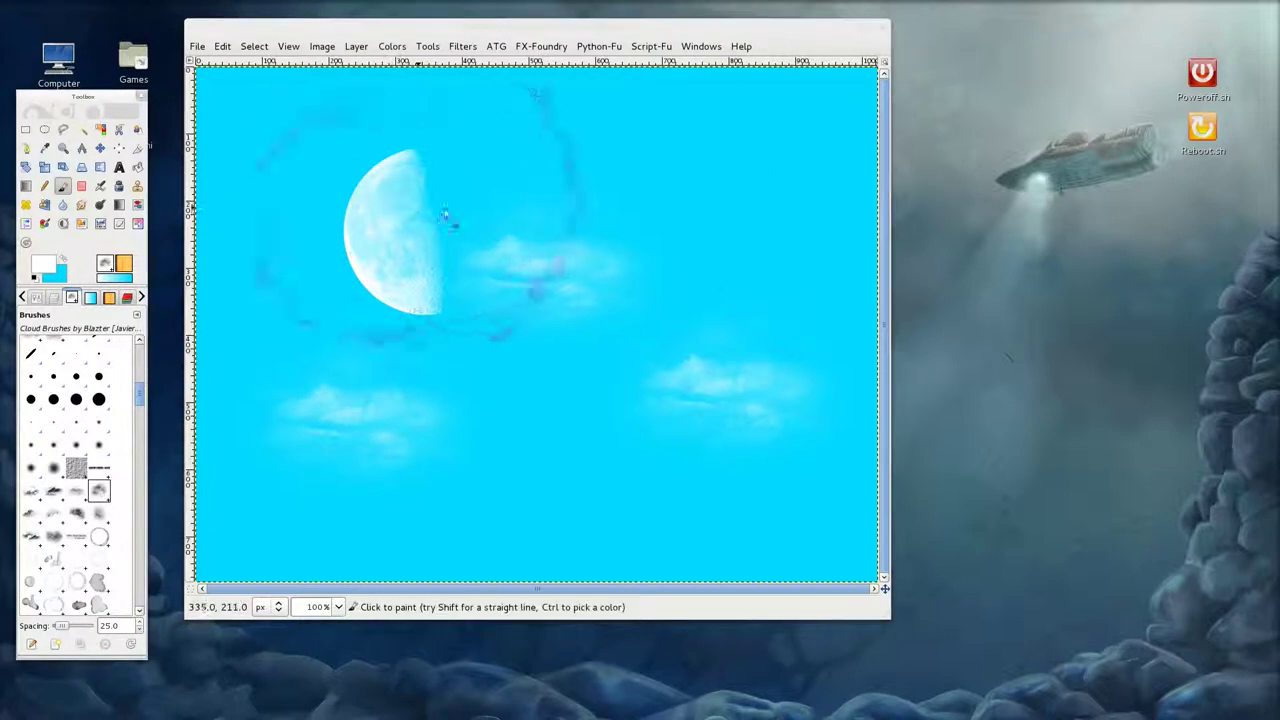
left_click(589, 190)
left_click(312, 212)
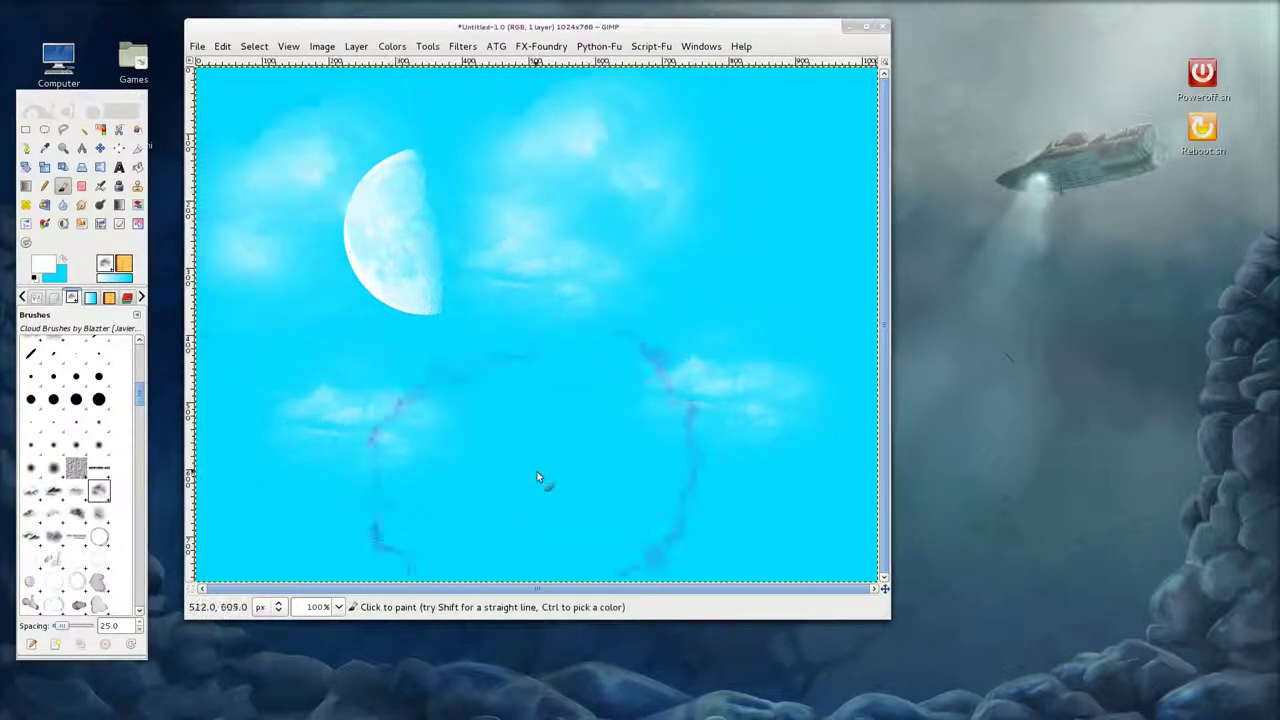
left_click(537, 474)
left_click(340, 443)
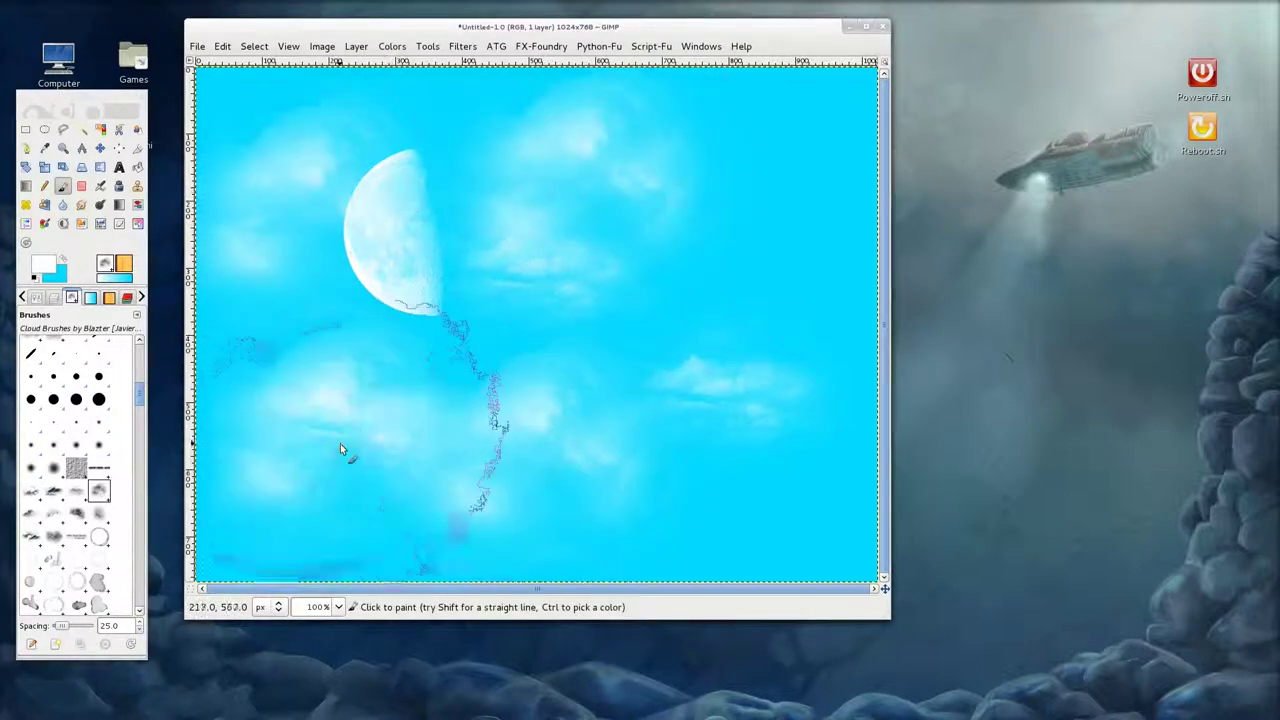
left_click(31, 513)
left_click(515, 311)
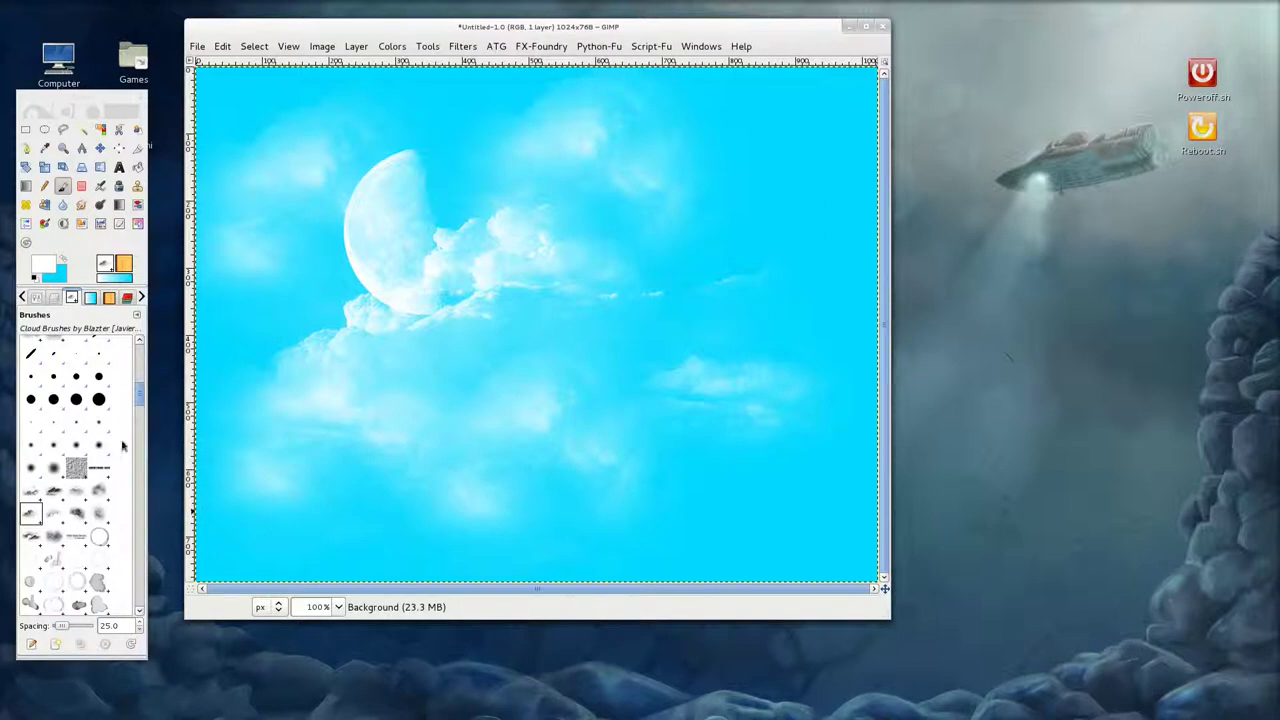
Choose a bird brush and set the foreground colour to black.
left_click_drag(138, 397, 137, 360)
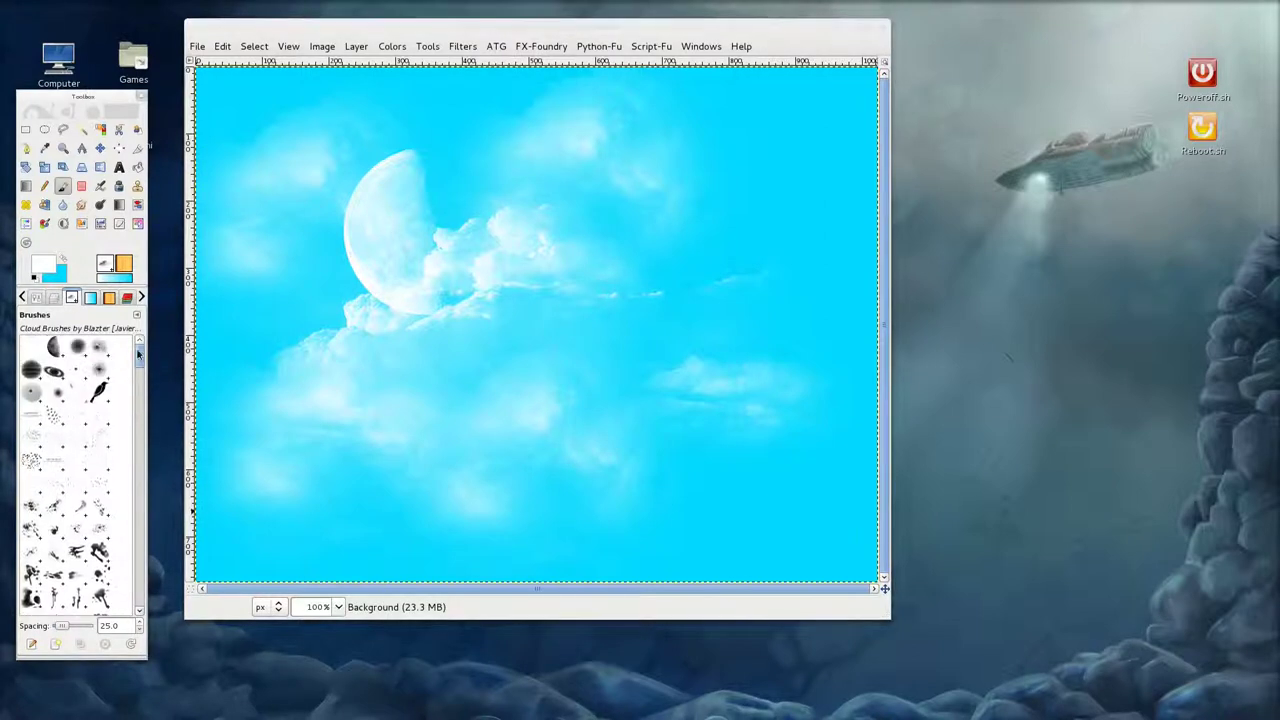
left_click(99, 440)
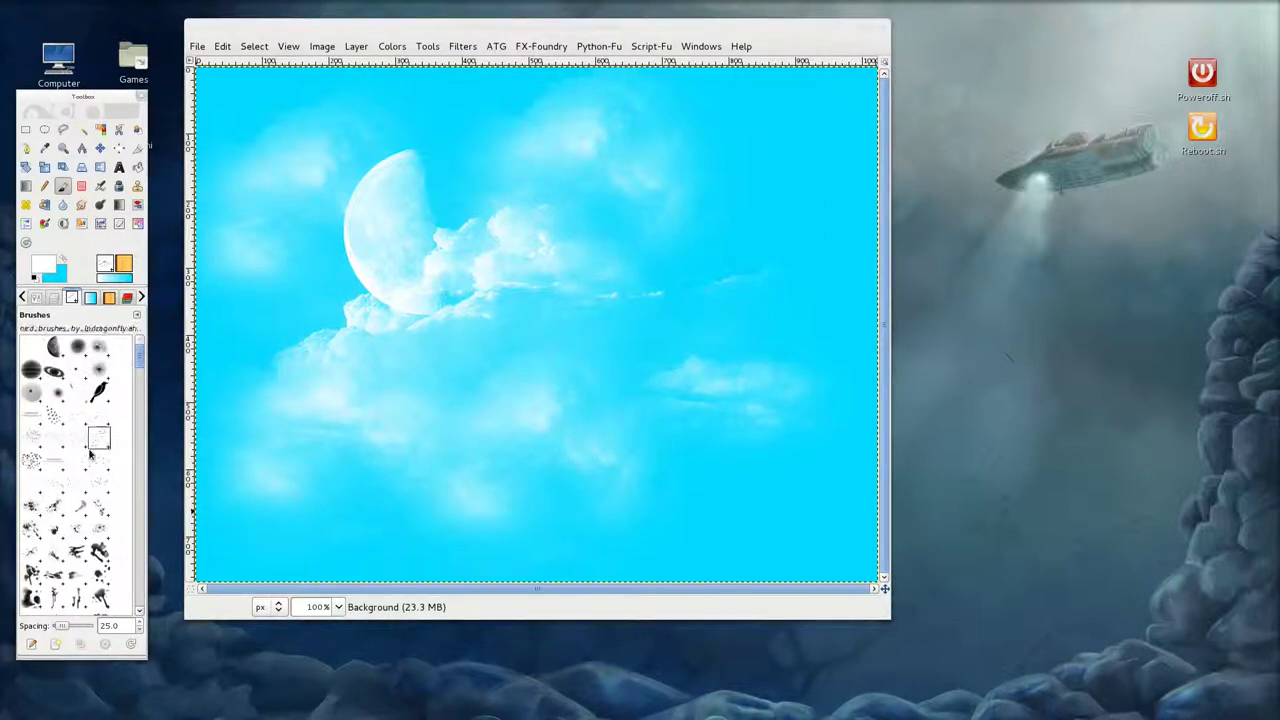
left_click(45, 270)
left_click(264, 208)
left_click(307, 264)
Paint a flock of black birds in the lower-right sky, undoing a stray scattered attempt.
mouse_move(323, 266)
left_mouse_down()
mouse_move(537, 331)
mouse_move(505, 323)
left_mouse_up()
key("ctrl+z")
key("ctrl+z")
key("ctrl+z")
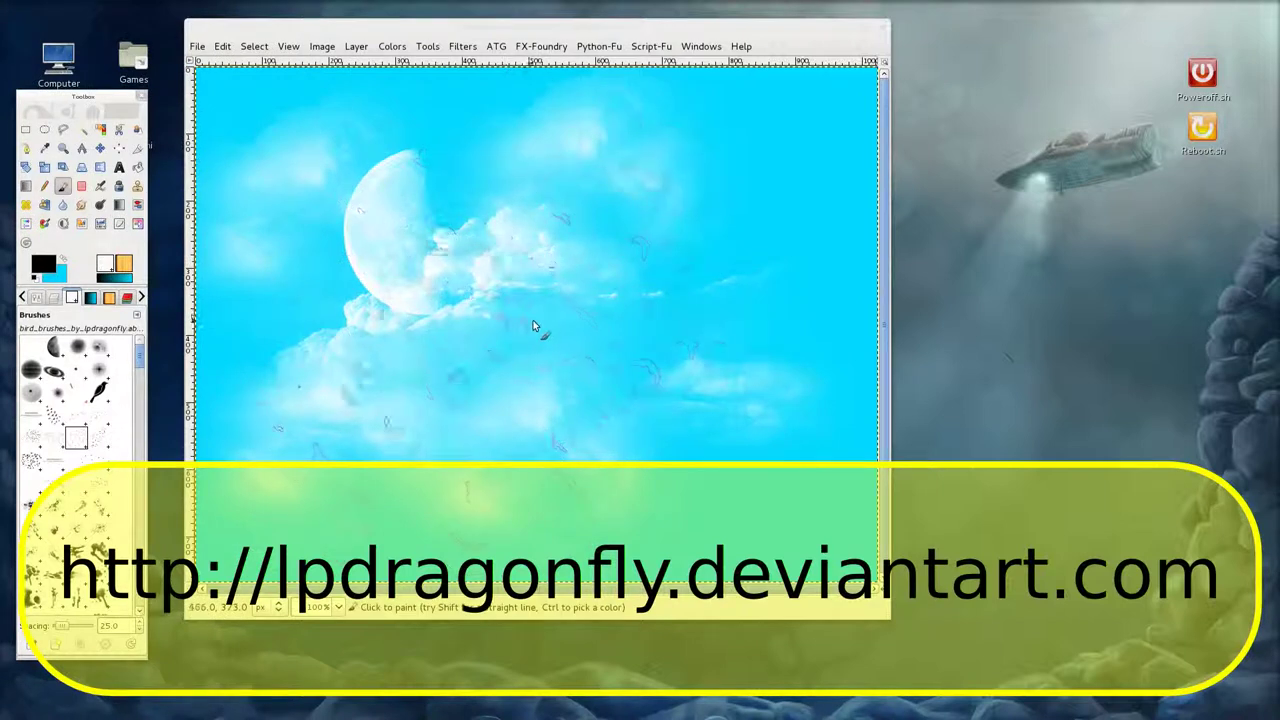
mouse_move(586, 357)
left_mouse_down()
mouse_move(709, 441)
mouse_move(704, 455)
left_mouse_up()
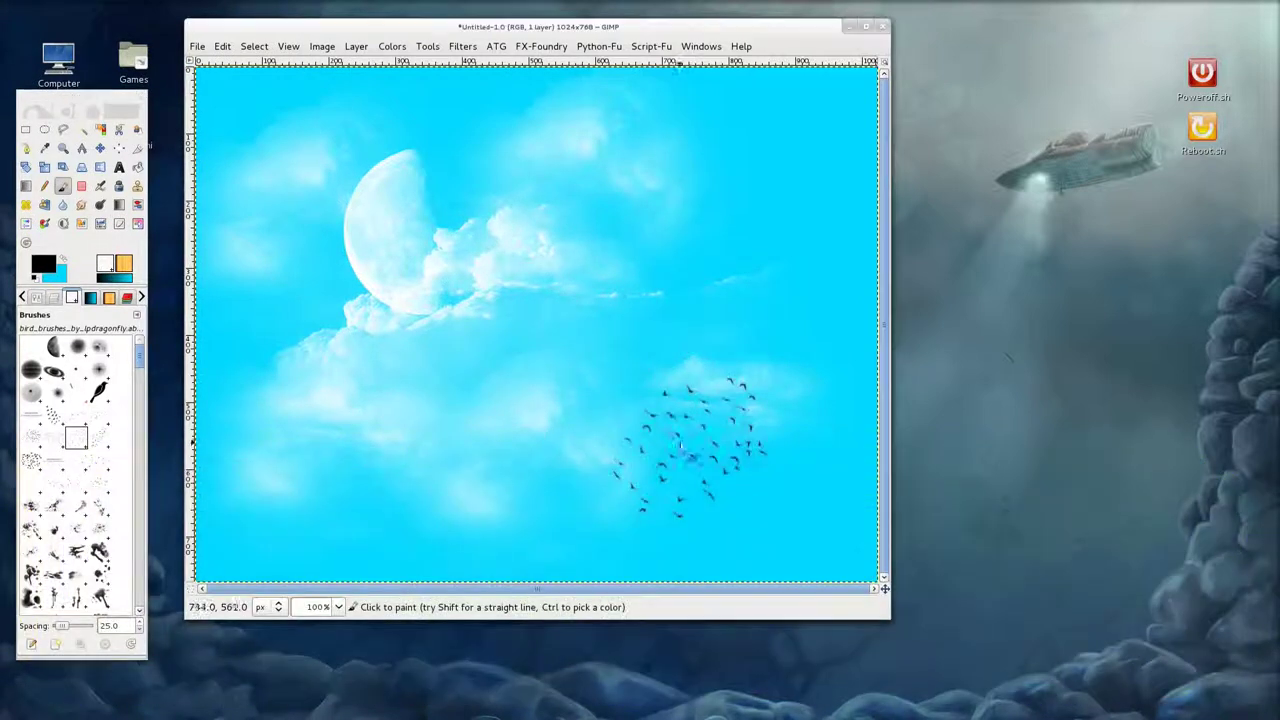